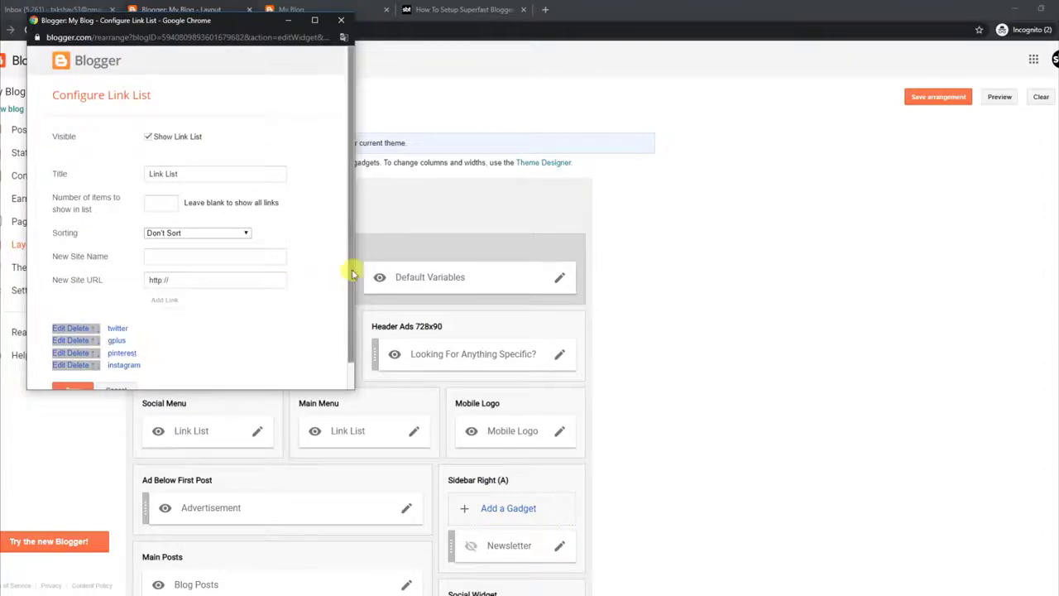
- Save the Social Menu link list without the facebook entry and reload the blog to check its social icons
left_click_drag(353, 273, 359, 348)
left_click(68, 362)
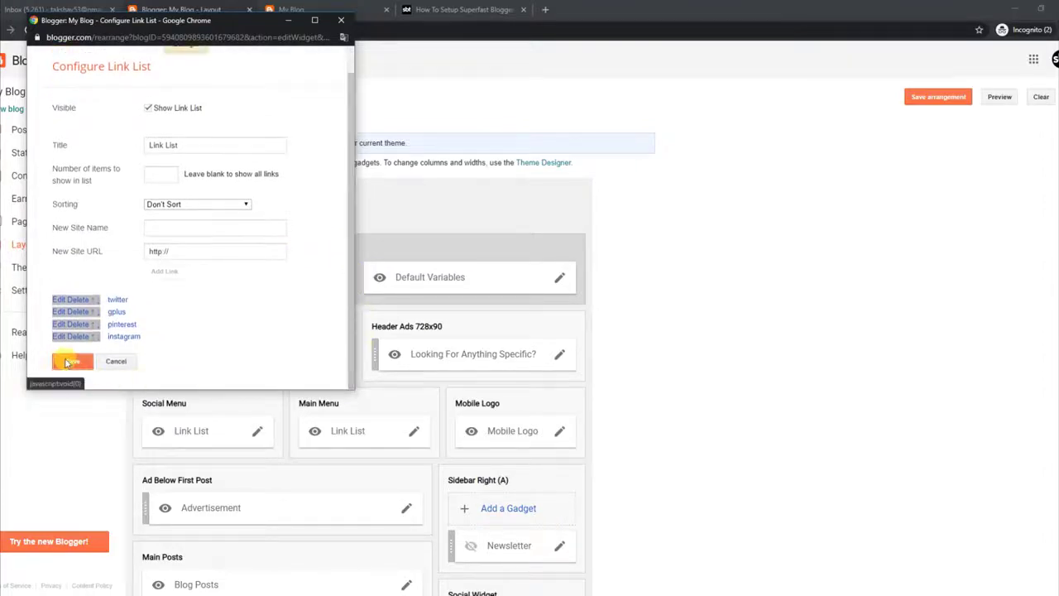
left_click(349, 7)
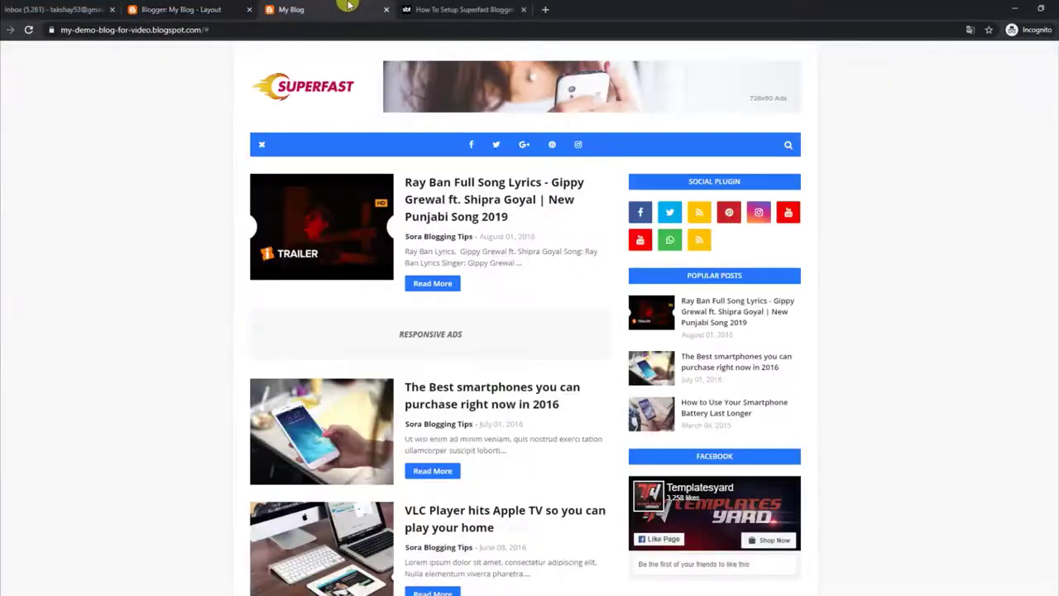
left_click(29, 30)
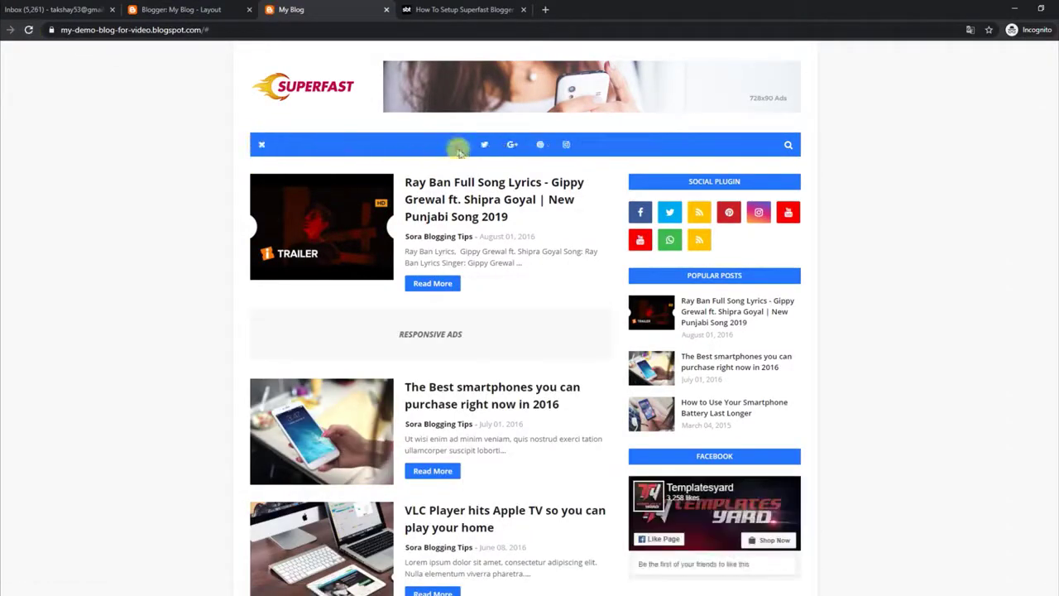
- Add a link named "facebook" to the Social Menu link list in the blog layout and save the gadget
left_click(238, 9)
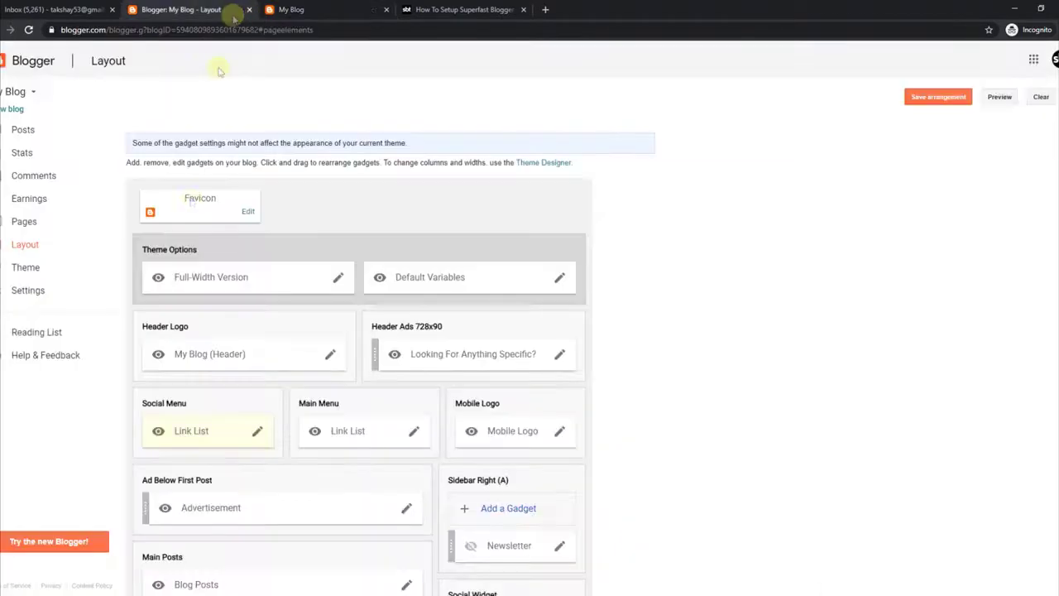
left_click(253, 432)
left_click(189, 259)
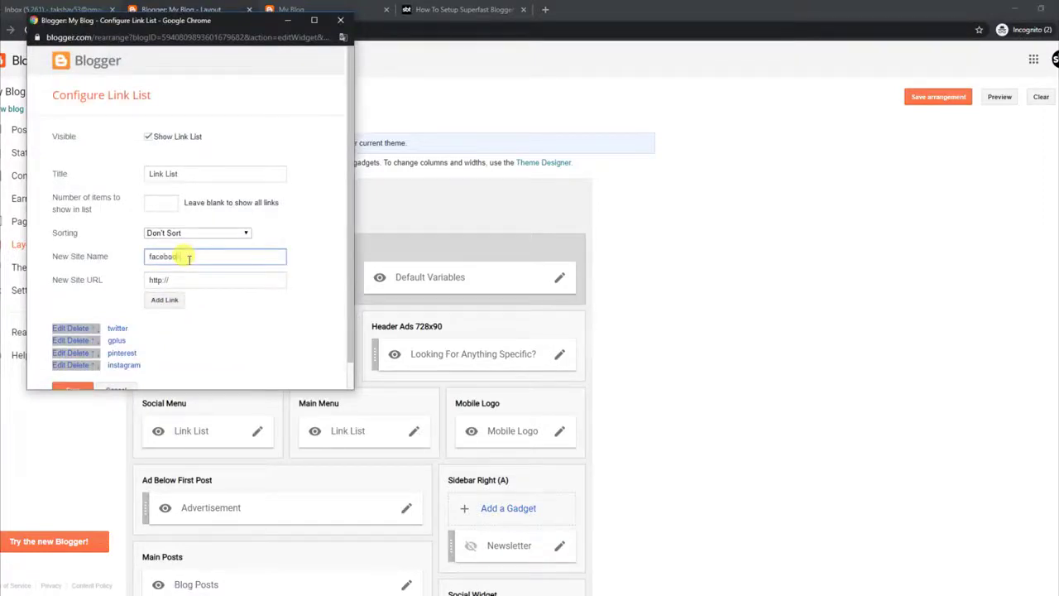
left_click(165, 300)
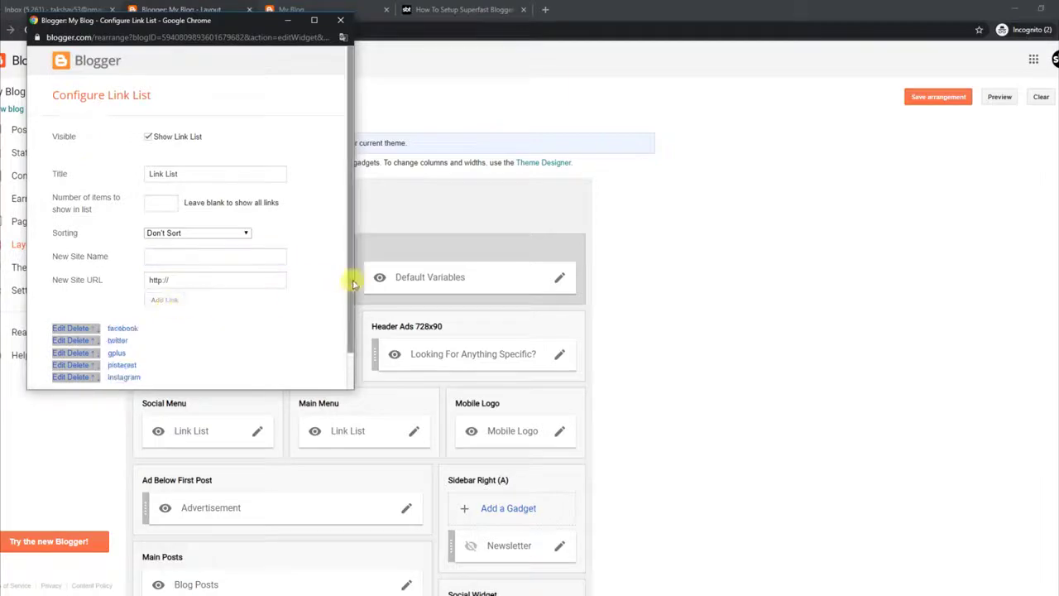
scroll(289, 346, "down", 1)
left_click(73, 361)
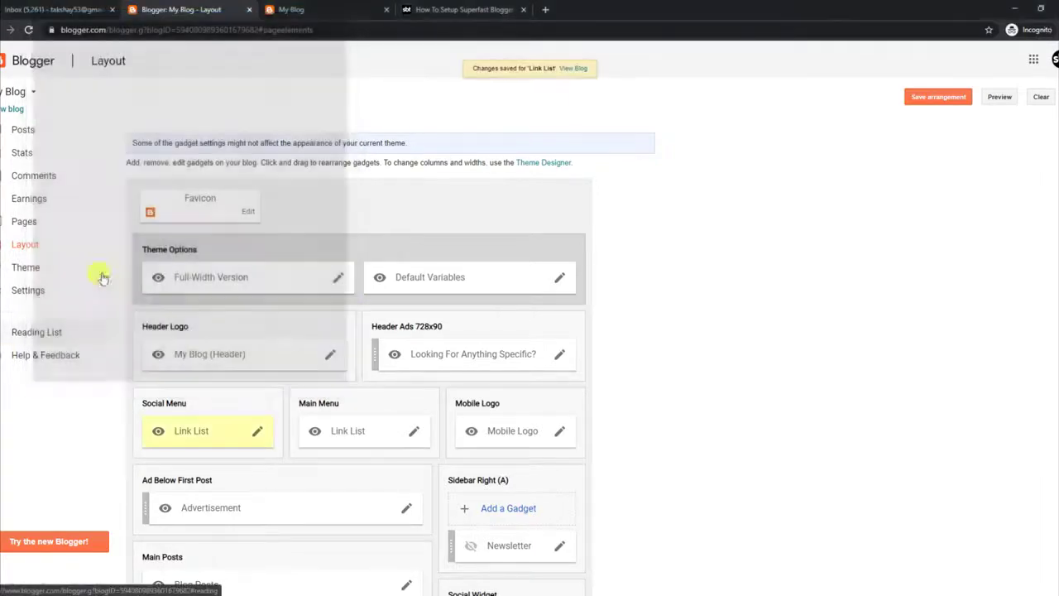
- Reload the blog and expand the social icons in its navigation bar to check the facebook link
left_click(299, 9)
left_click(29, 31)
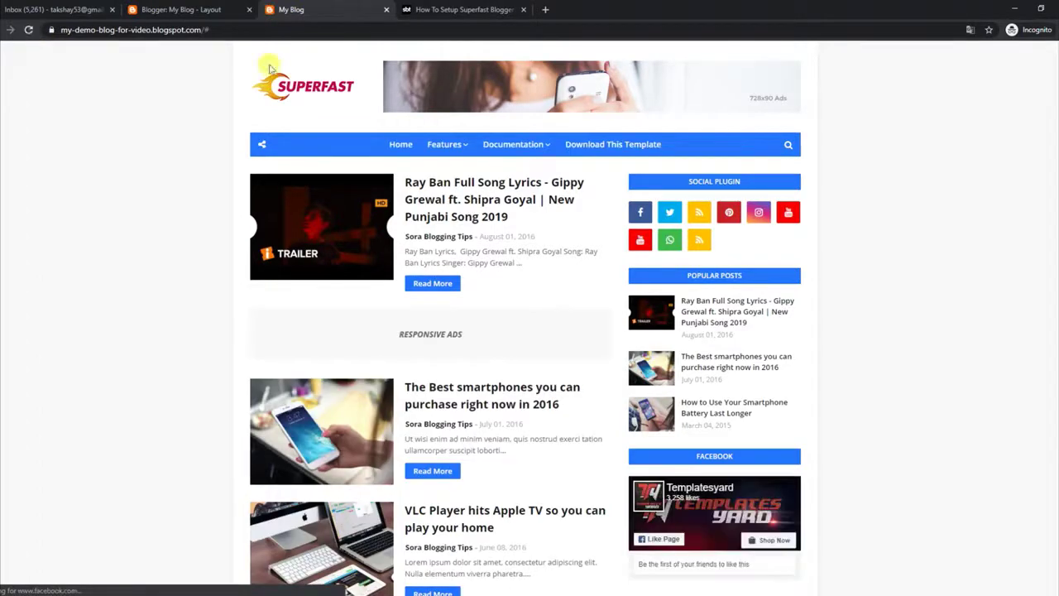
left_click(262, 146)
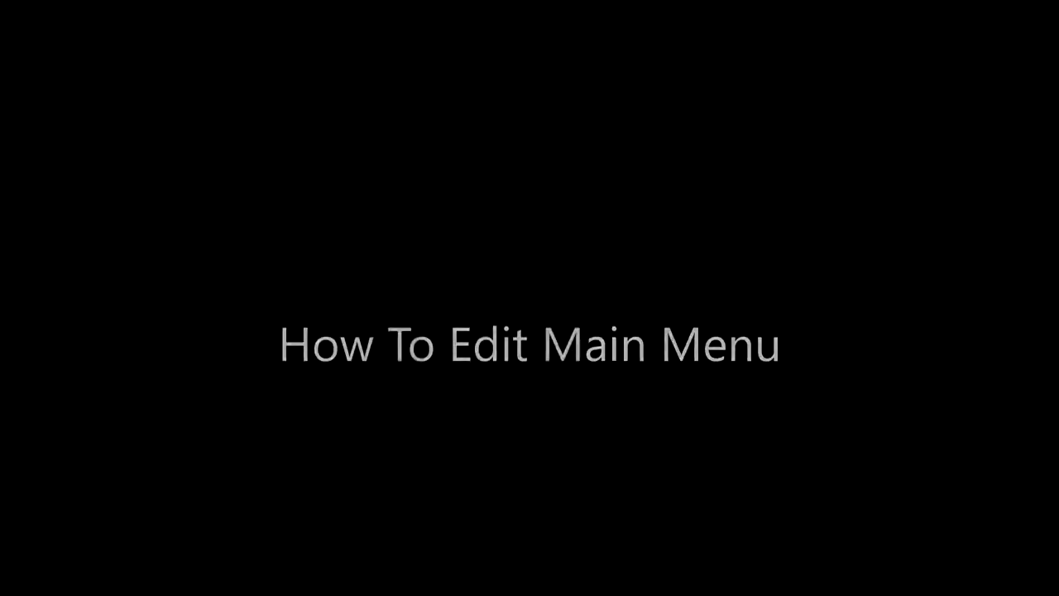
- Read the setup article's Main Menu/DropDown/Multi DropDown instructions, including the underscore rules for sub links
left_click_drag(218, 104, 398, 104)
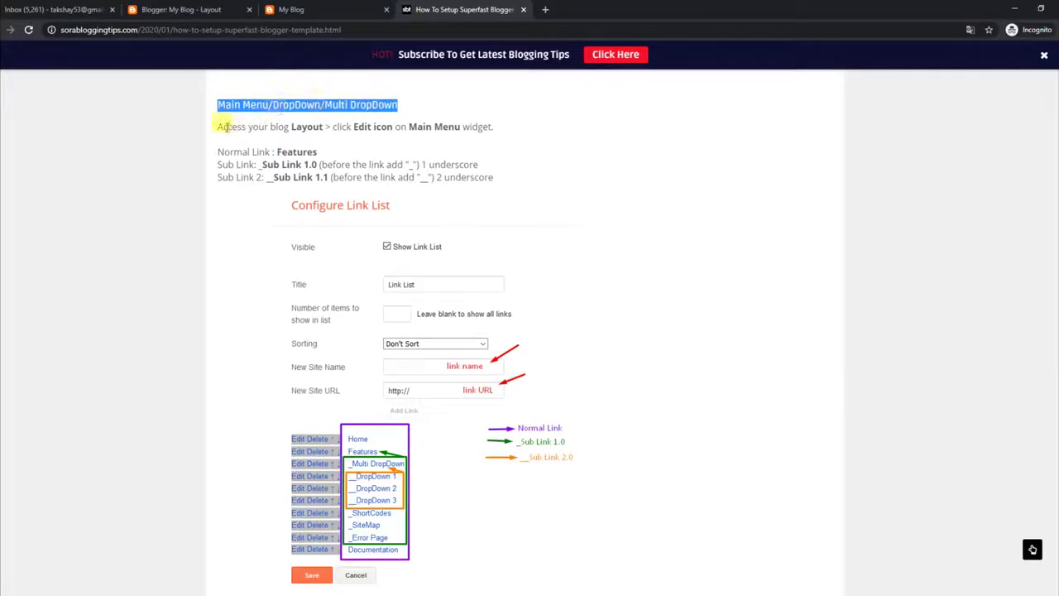
left_click_drag(218, 125, 501, 129)
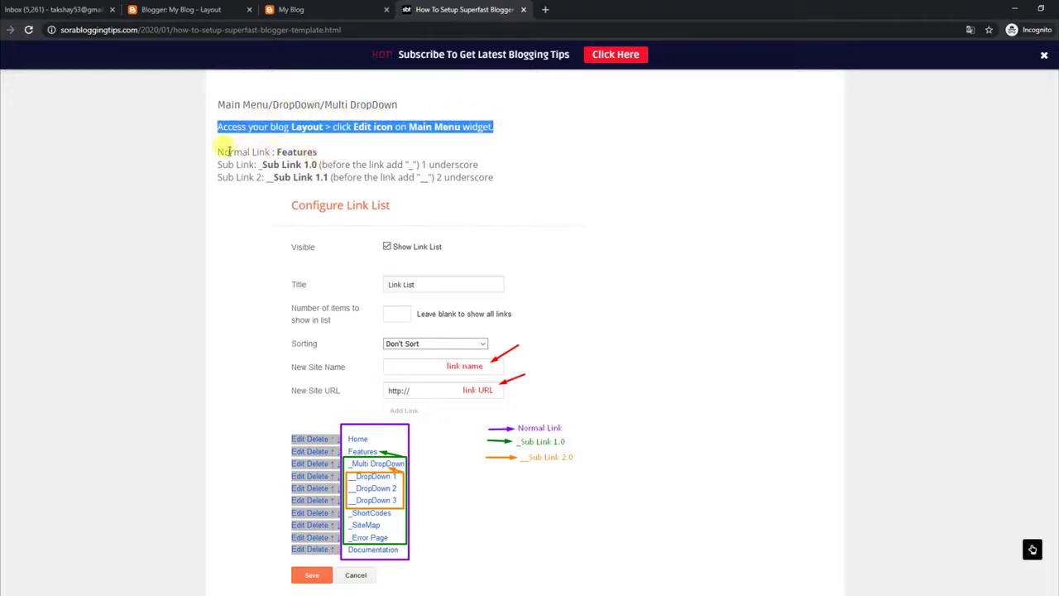
left_click_drag(219, 152, 324, 152)
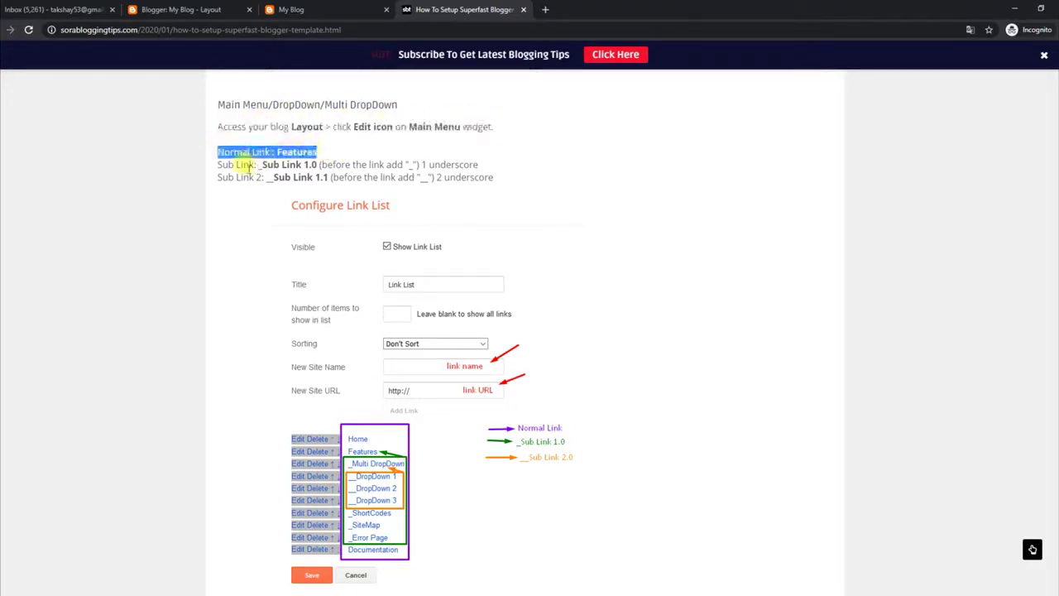
left_click_drag(217, 165, 512, 168)
left_click_drag(218, 178, 491, 180)
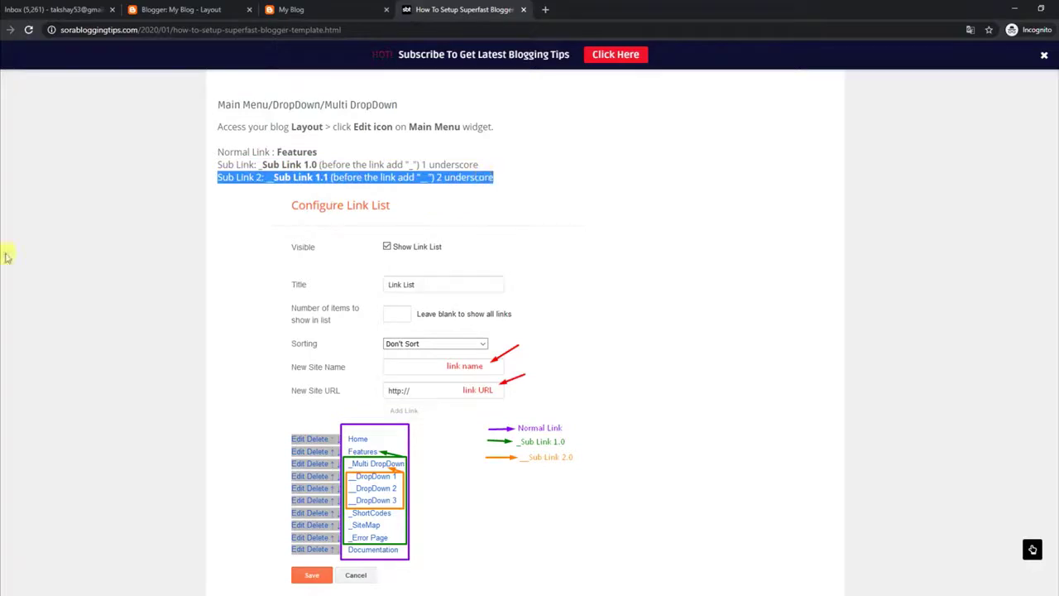
- Switch the blog's navigation bar back to the main menu and view the Features submenus
left_click(354, 9)
left_click(261, 144)
mouse_move(444, 147)
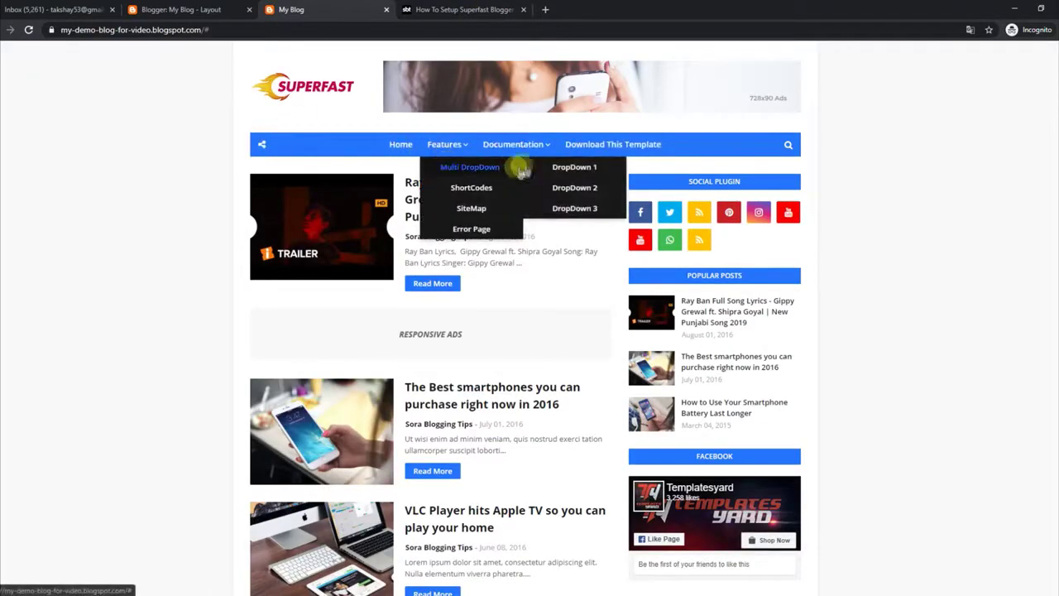
- Rename the Main Menu entry "__DropDown 1" to "__Link 1" in the blog layout and save the link list
left_click(193, 8)
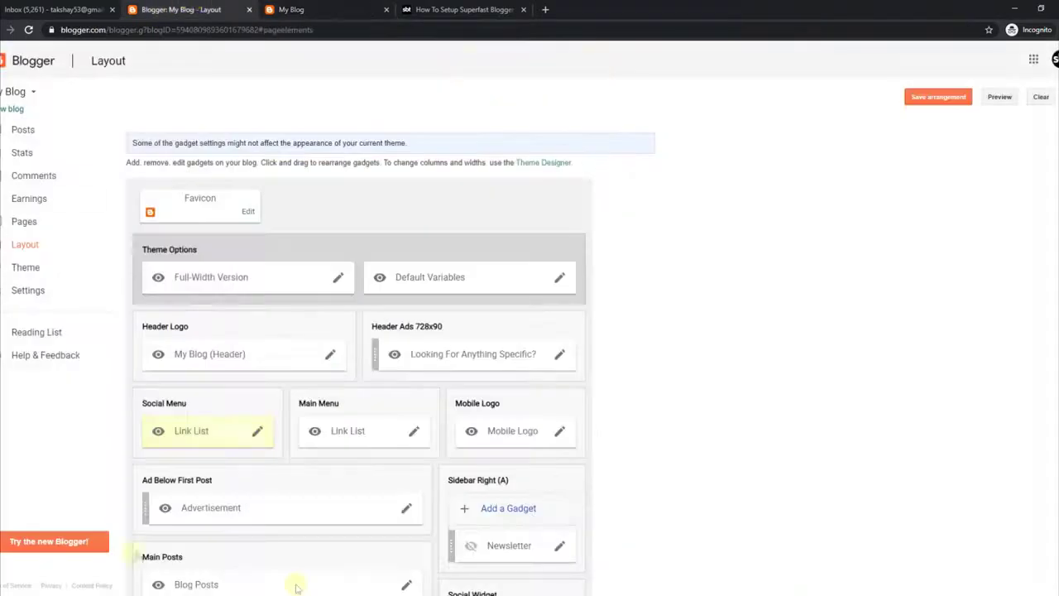
left_click(414, 432)
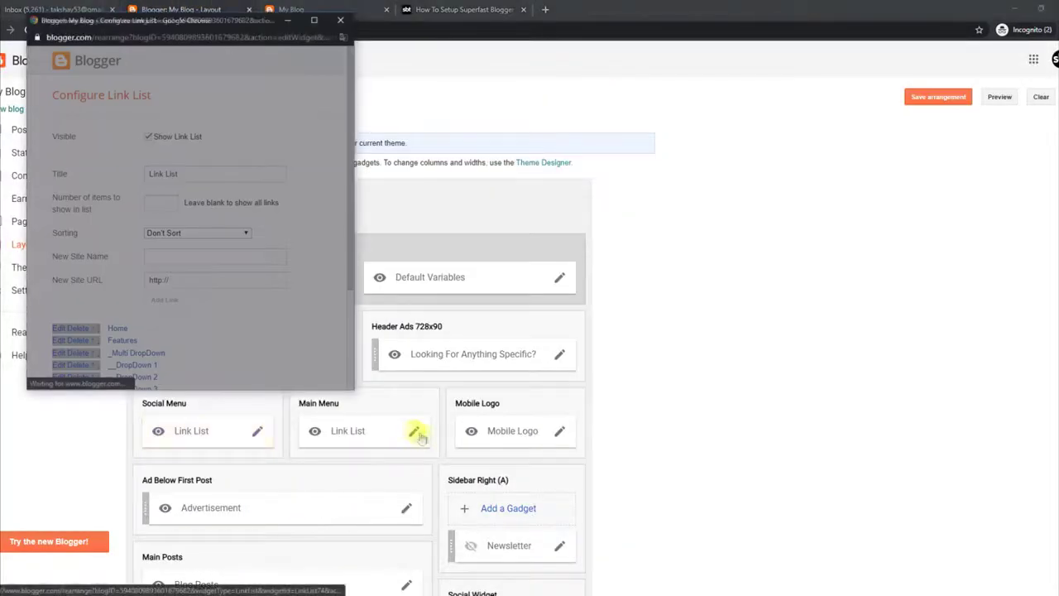
left_click_drag(352, 259, 355, 355)
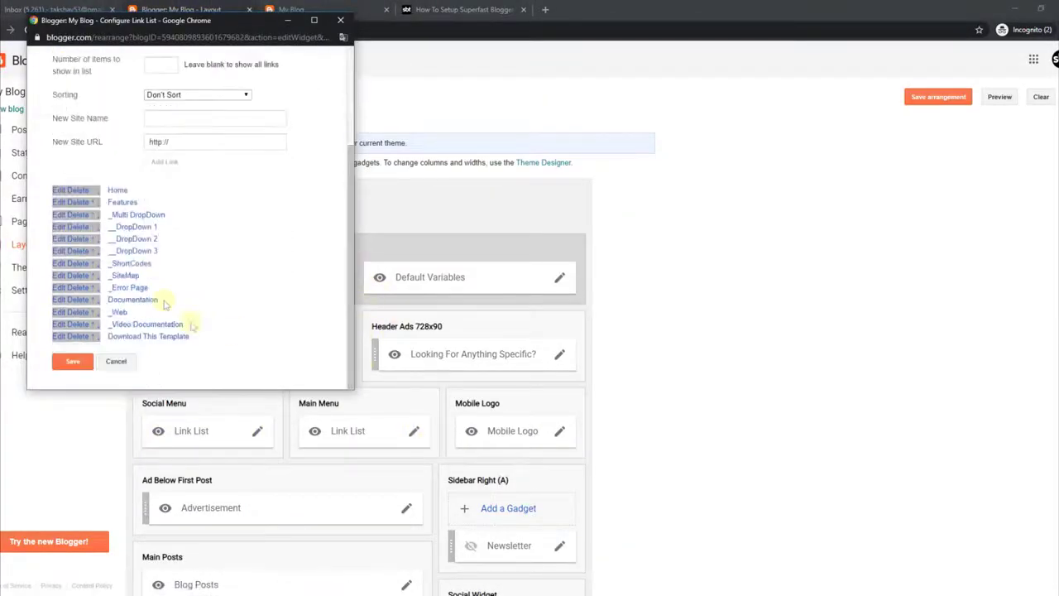
left_click(59, 227)
left_click_drag(350, 248, 350, 303)
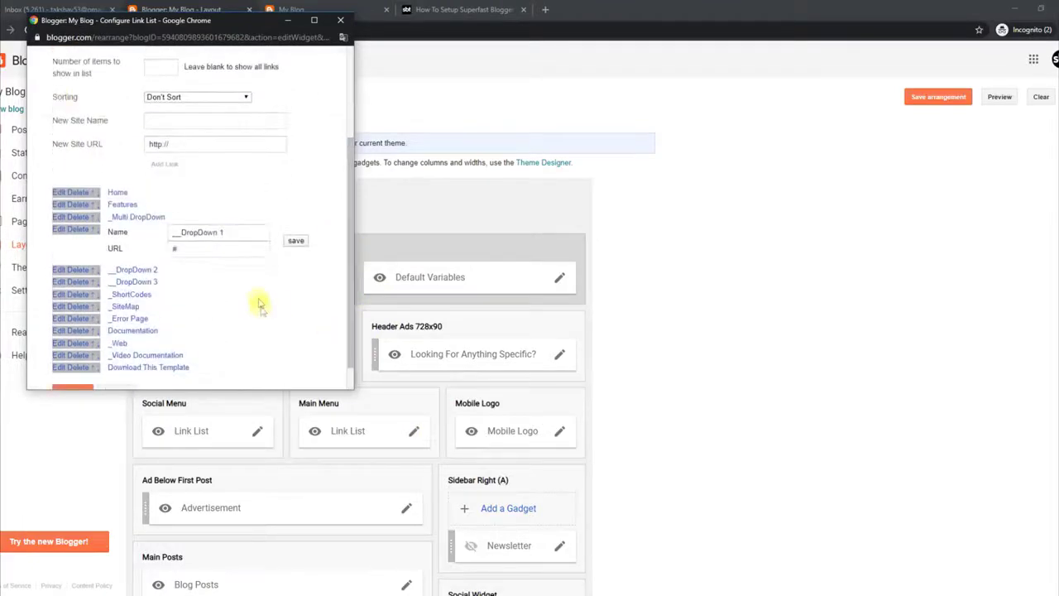
left_click(219, 232)
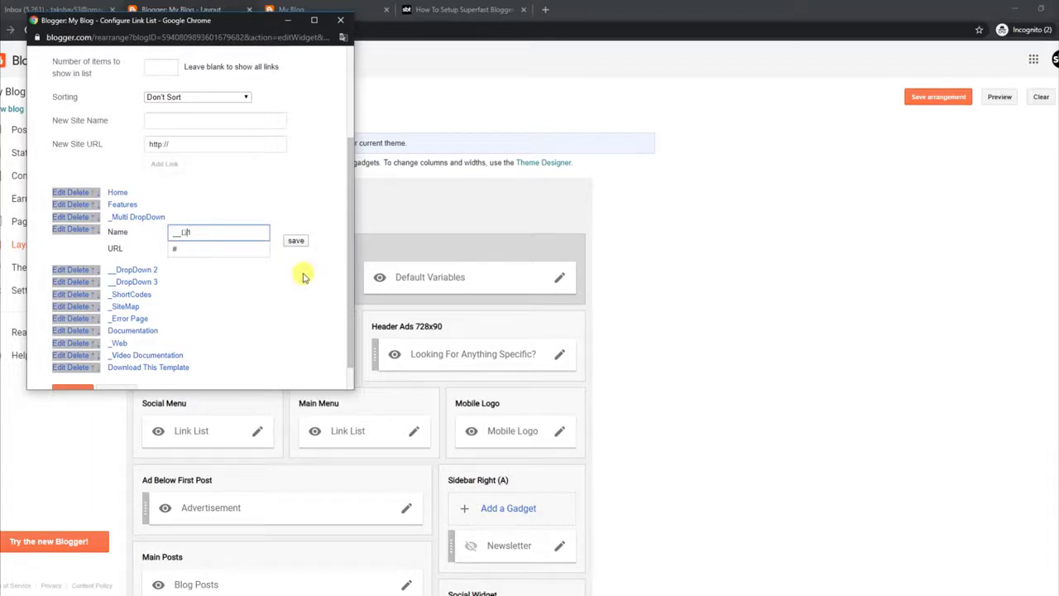
left_click(293, 242)
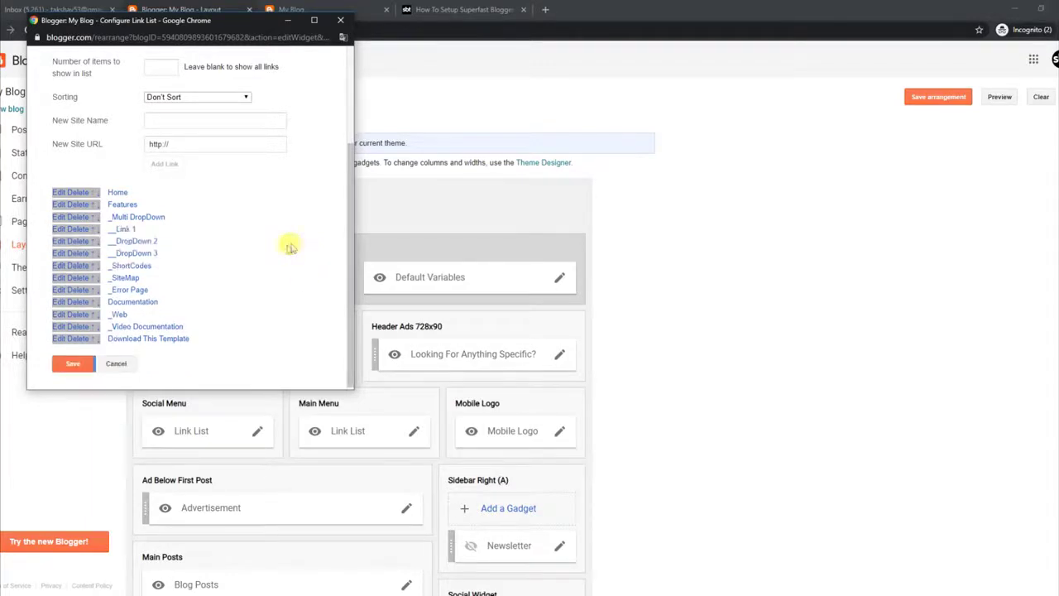
left_click(85, 362)
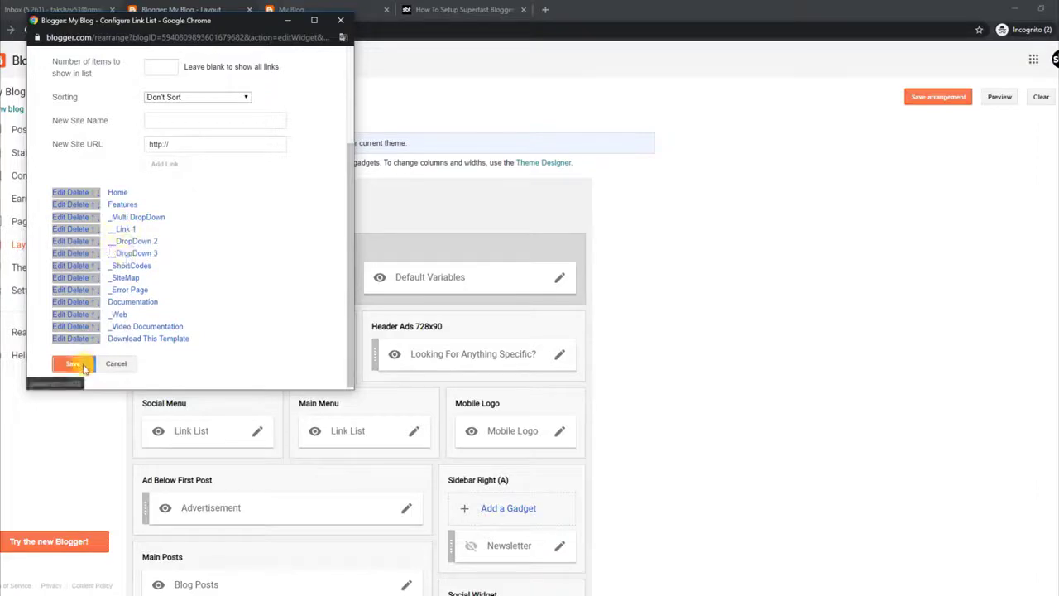
- Reload the blog and inspect the Features and Documentation dropdowns for the renamed menu entry
left_click(321, 8)
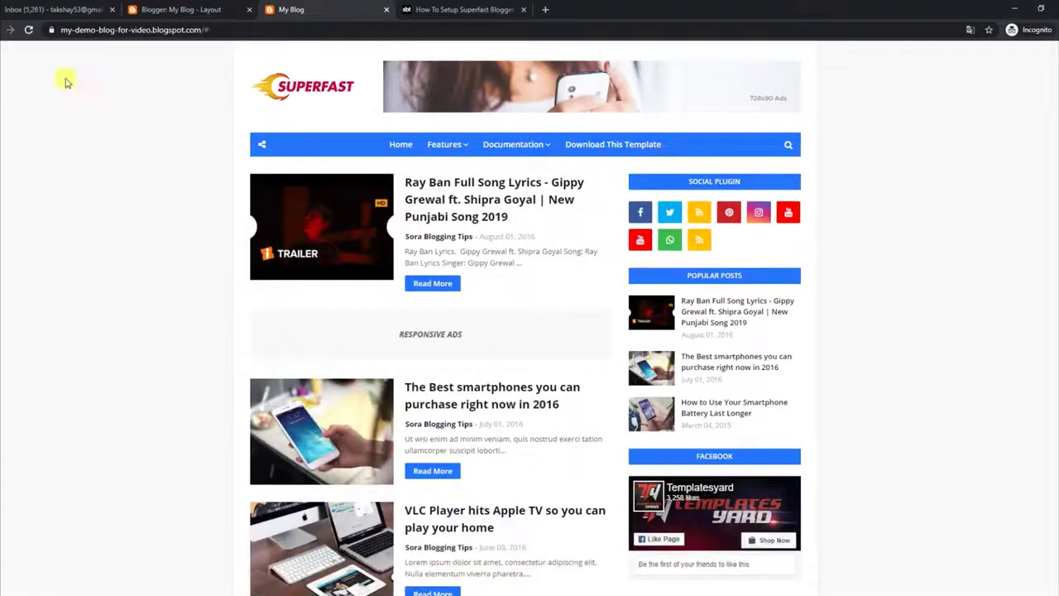
left_click(28, 31)
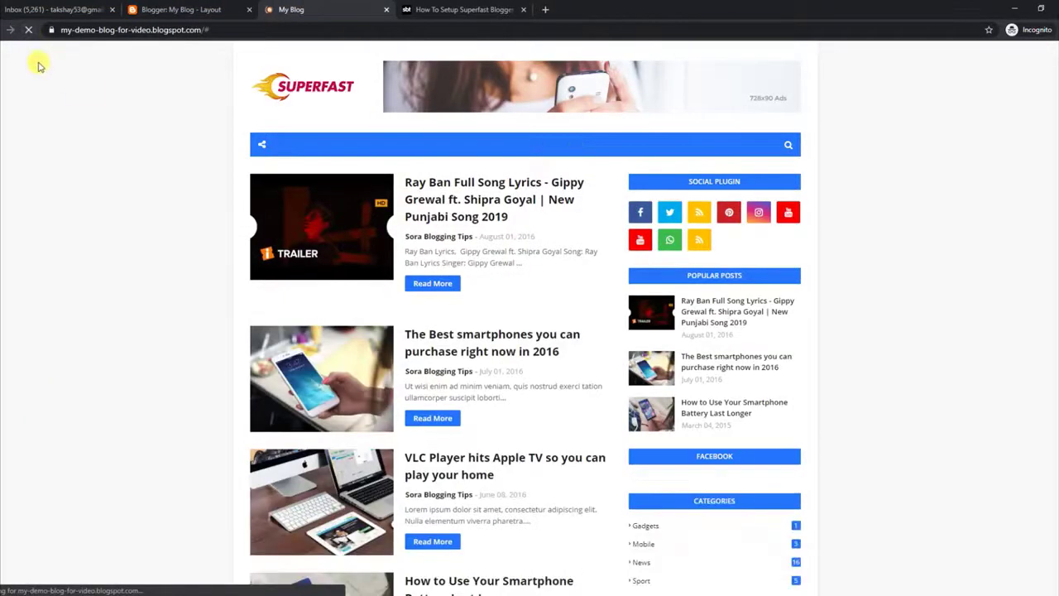
mouse_move(451, 145)
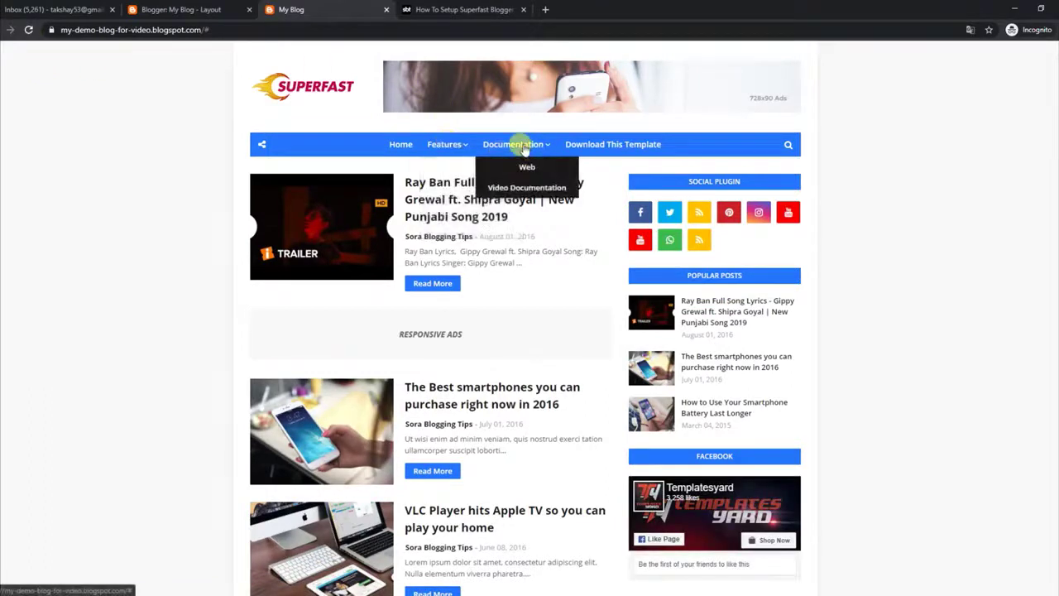
mouse_move(507, 166)
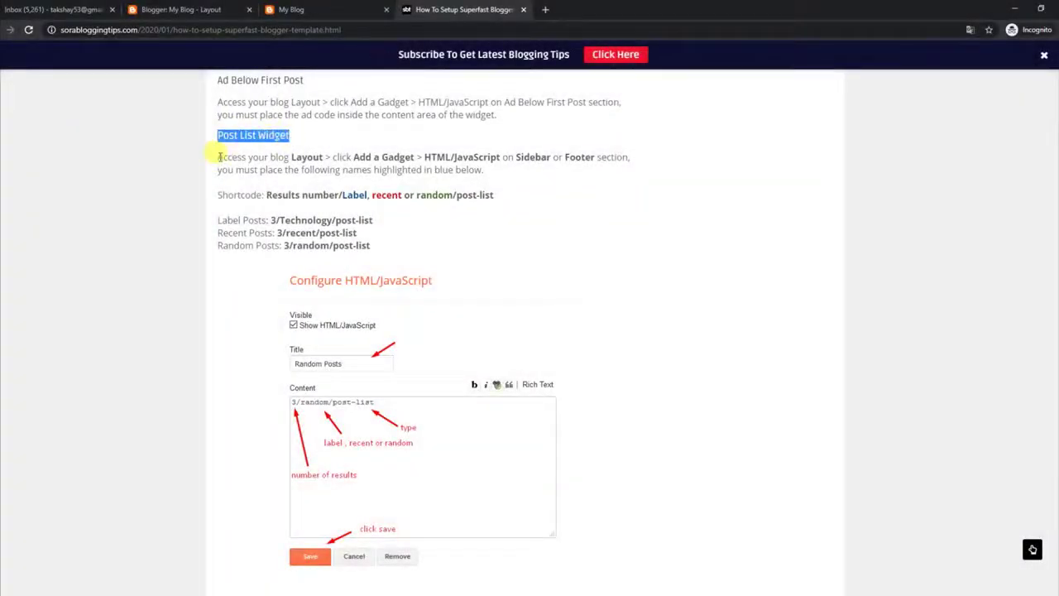
- Review the article's Post List Widget instructions and copy the label posts shortcode "3/Technology/post-list"
left_click_drag(220, 156, 496, 170)
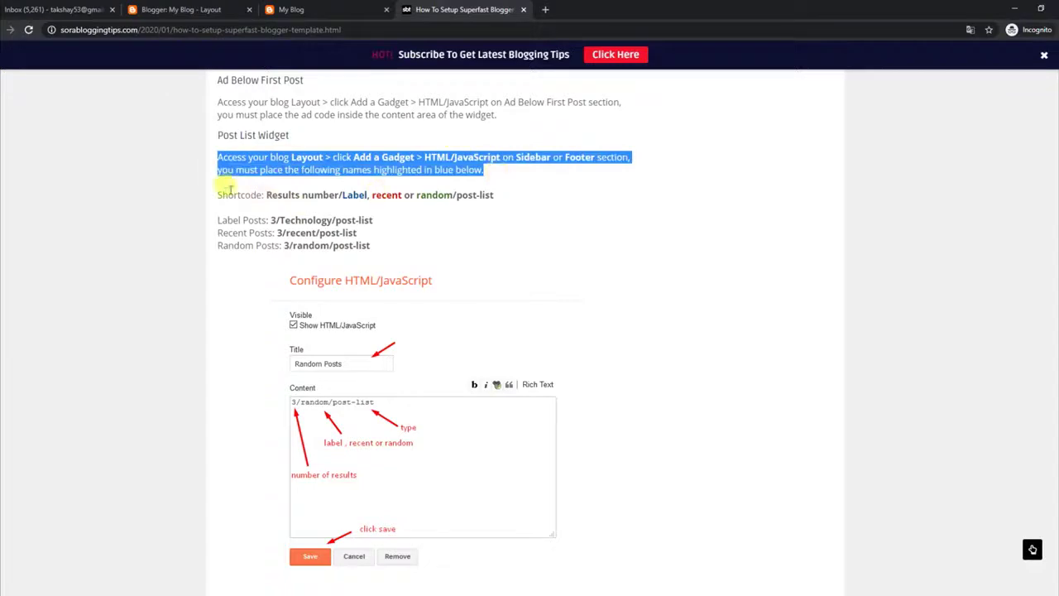
left_click_drag(220, 193, 505, 208)
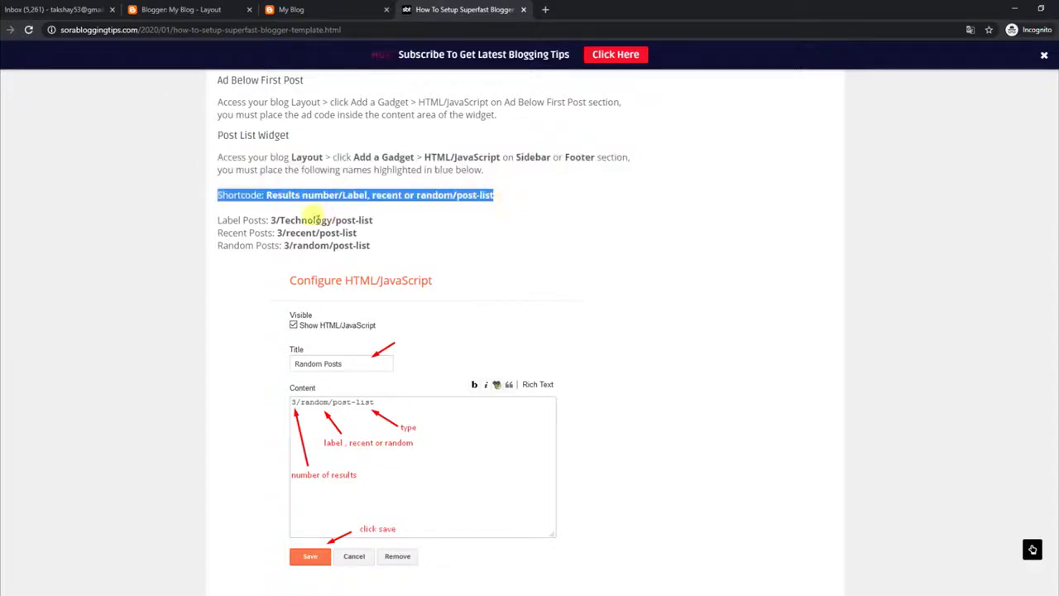
left_click_drag(272, 221, 378, 217)
right_click(374, 219)
left_click(375, 228)
- Add an HTML/JavaScript gadget with the content "3/Technology/post-list" to Sidebar Right (B), save it, and reload the blog
left_click(361, 7)
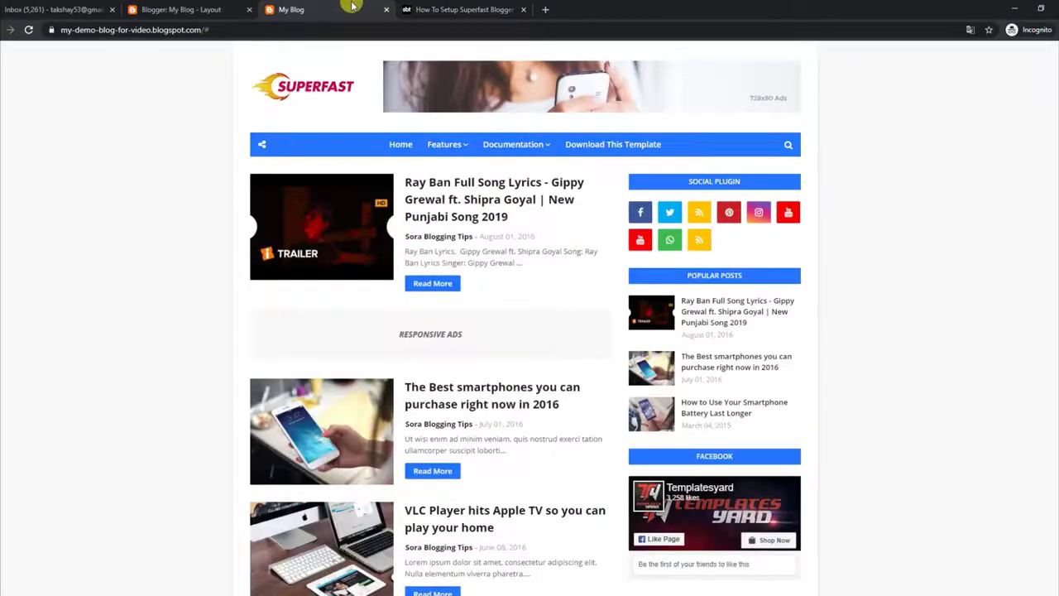
left_click(216, 9)
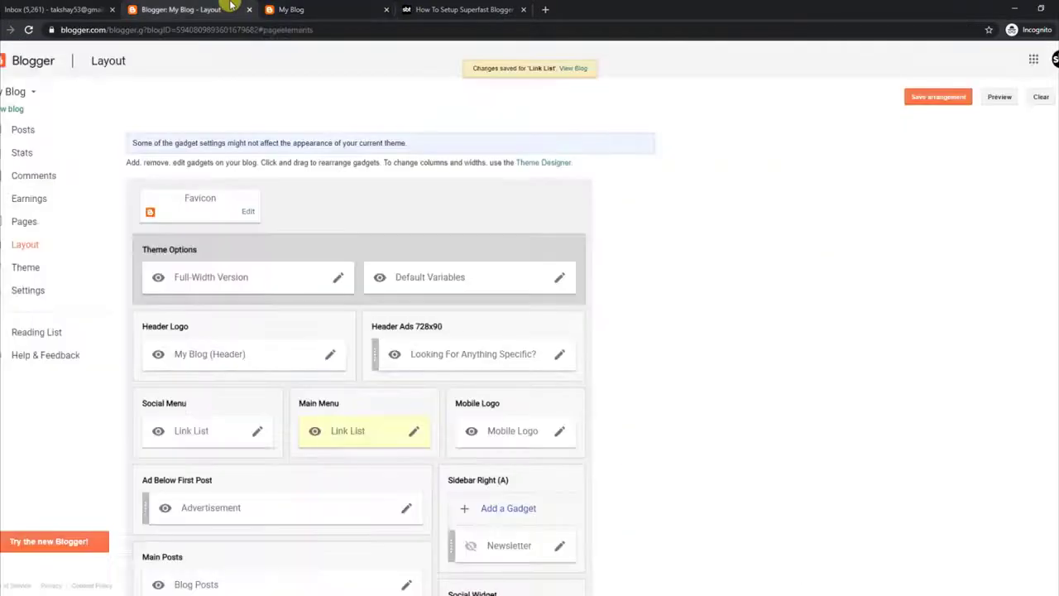
scroll(1050, 456, "down", 5)
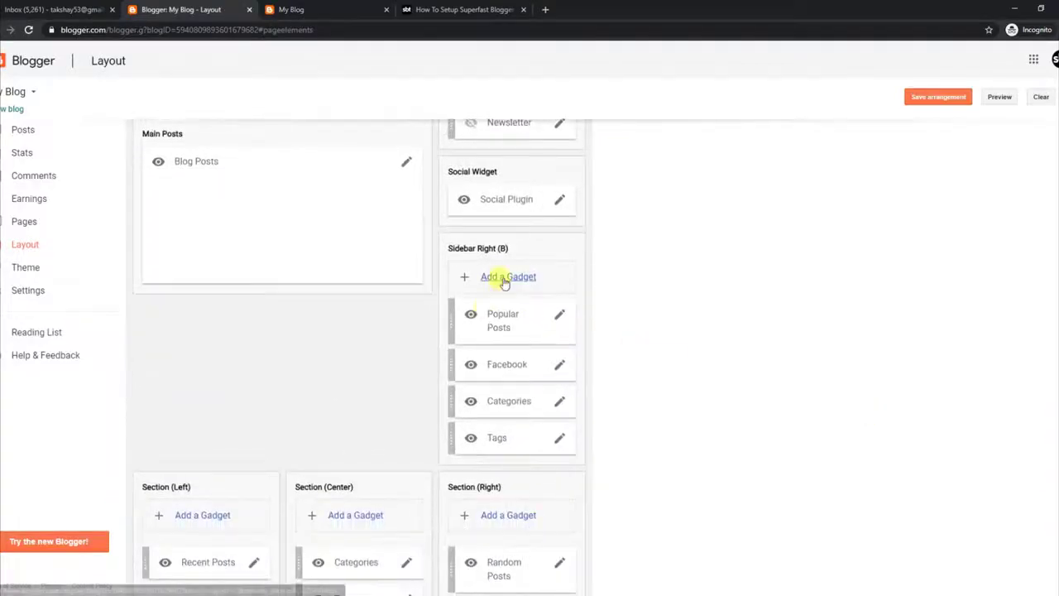
left_click(501, 278)
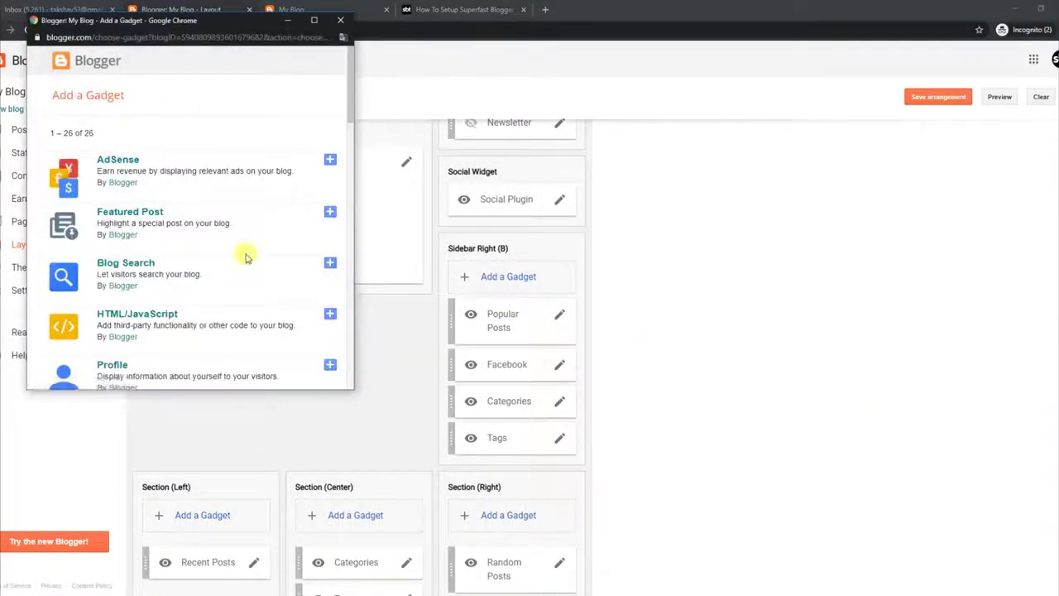
left_click(330, 318)
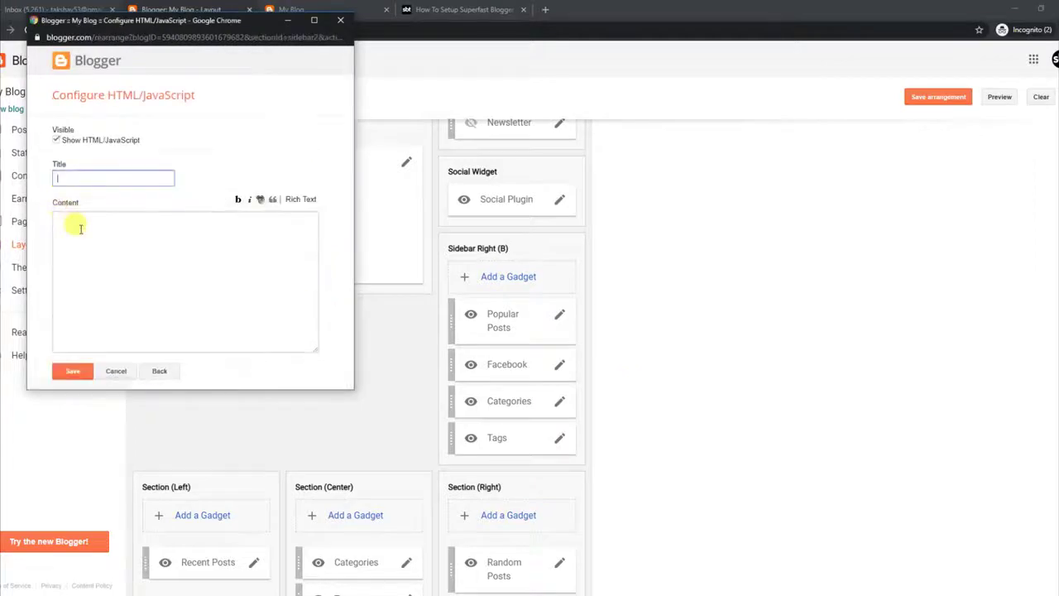
right_click(84, 235)
left_click(107, 321)
left_click(91, 373)
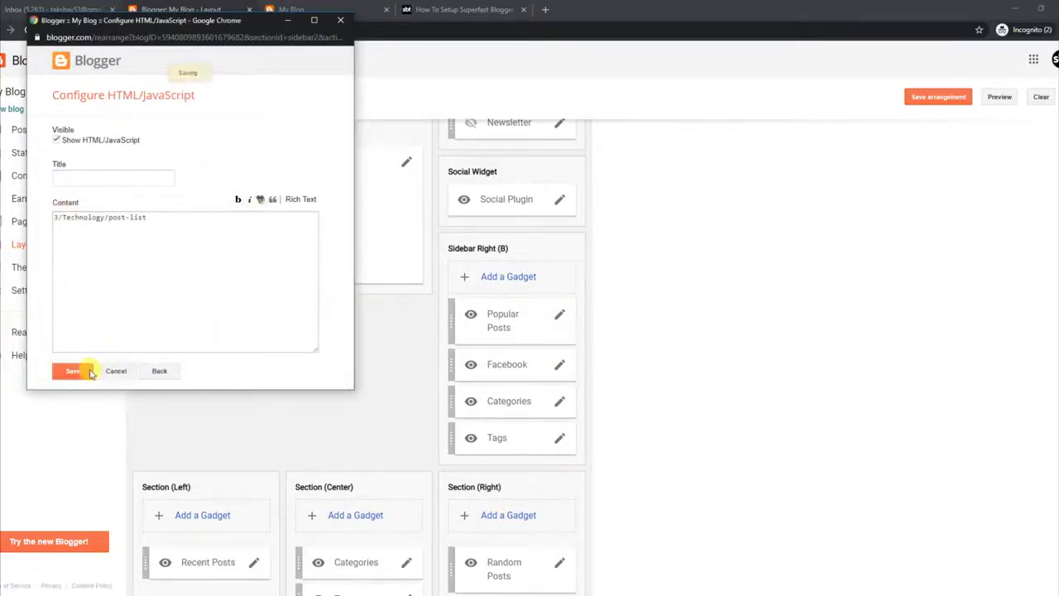
left_click(285, 9)
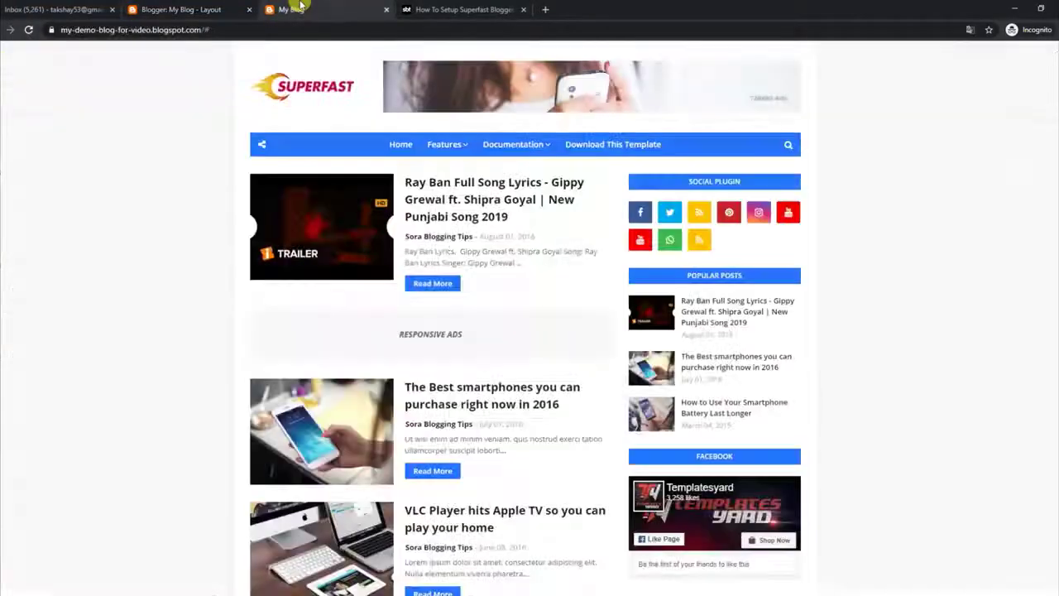
left_click(28, 30)
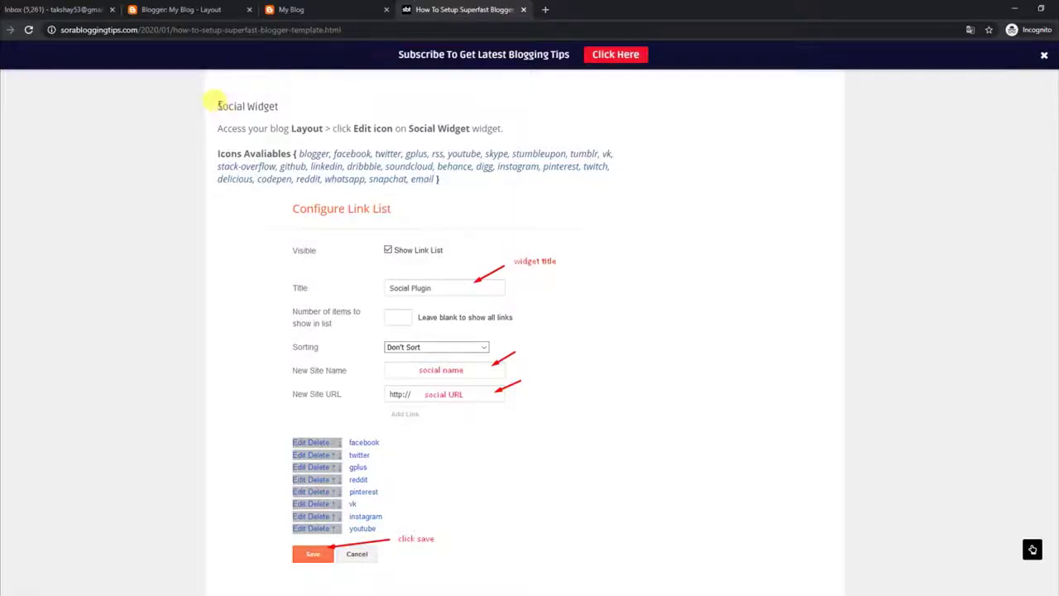
- Review the article's Social Widget instructions and available icons, and compare them with the blog's Social Plugin widget
left_click_drag(214, 103, 281, 110)
left_click_drag(219, 128, 505, 130)
left_click_drag(219, 156, 447, 190)
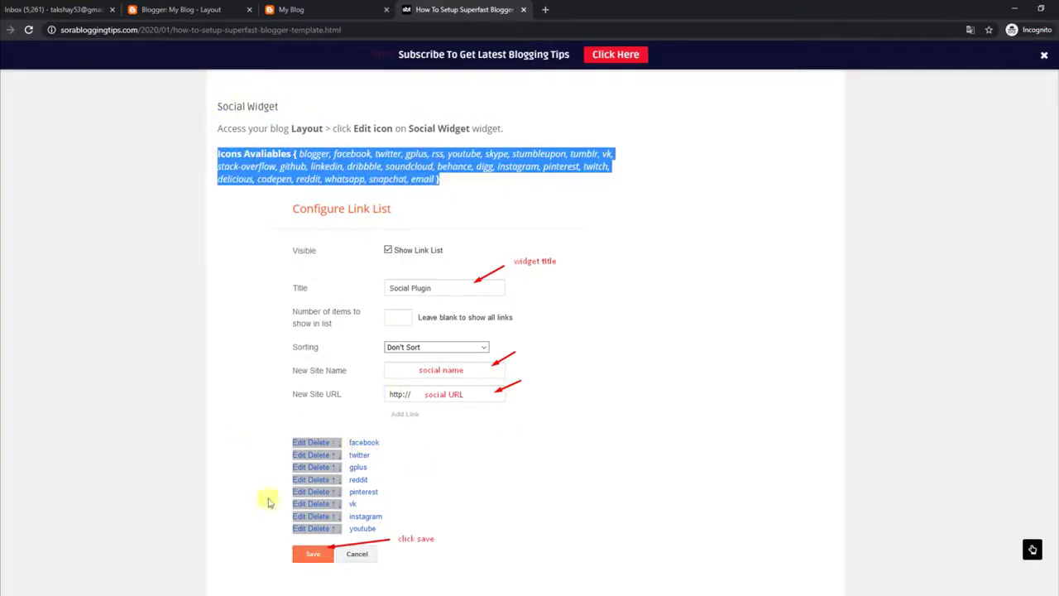
left_click(321, 8)
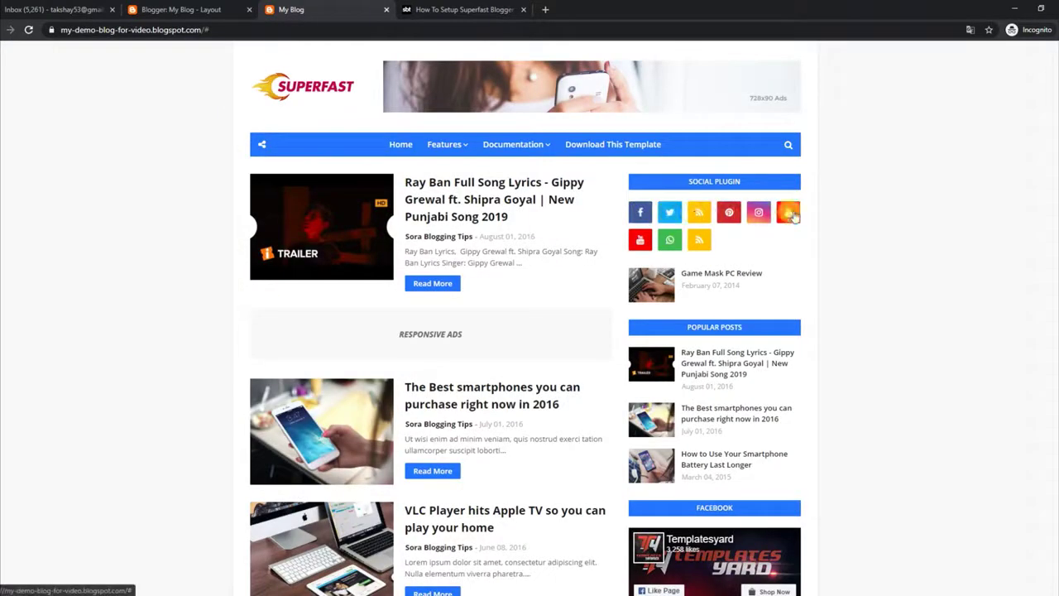
- Delete the facebook link from the Social Plugin widget in the blog layout, save the list, and reload the blog
left_click(191, 8)
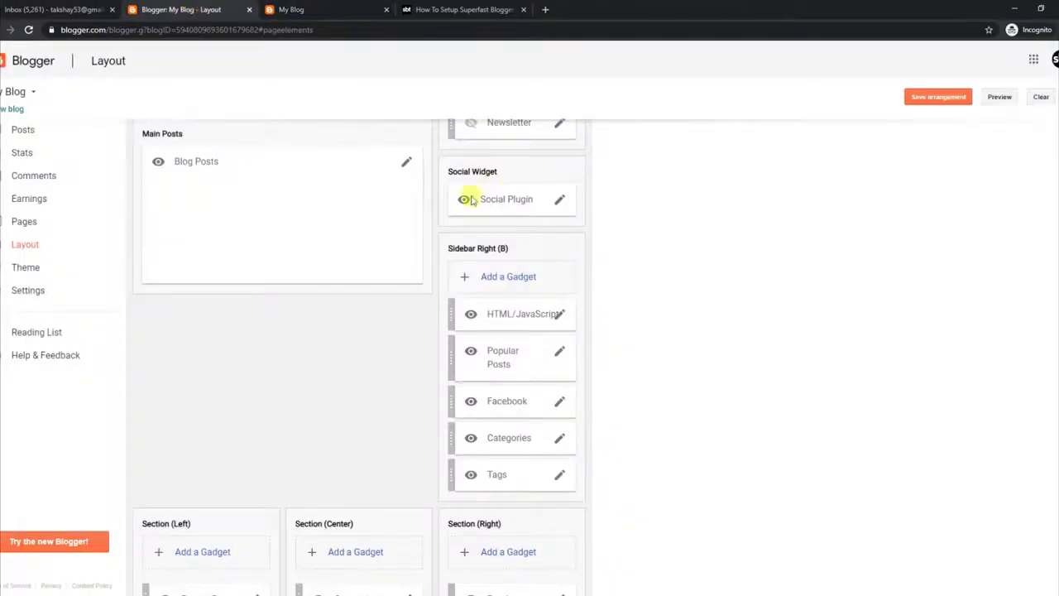
left_click(559, 200)
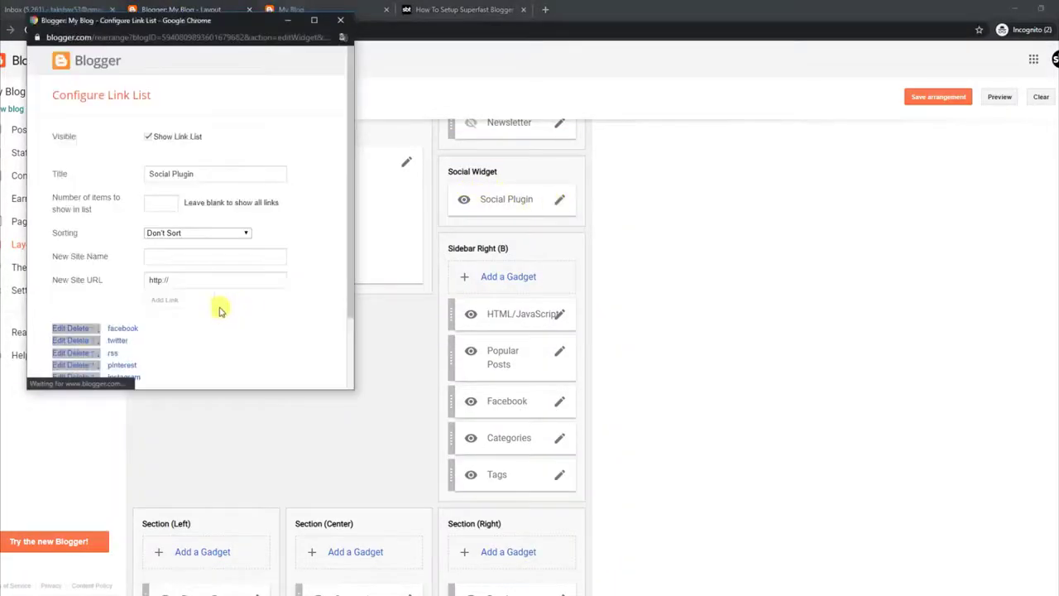
scroll(95, 293, "down", 2)
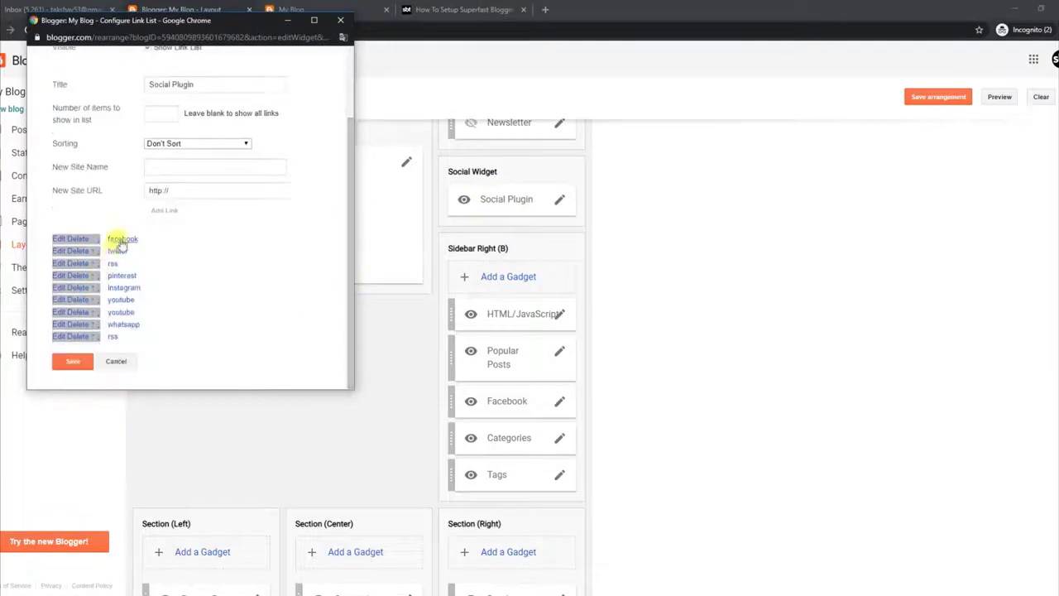
left_click(82, 238)
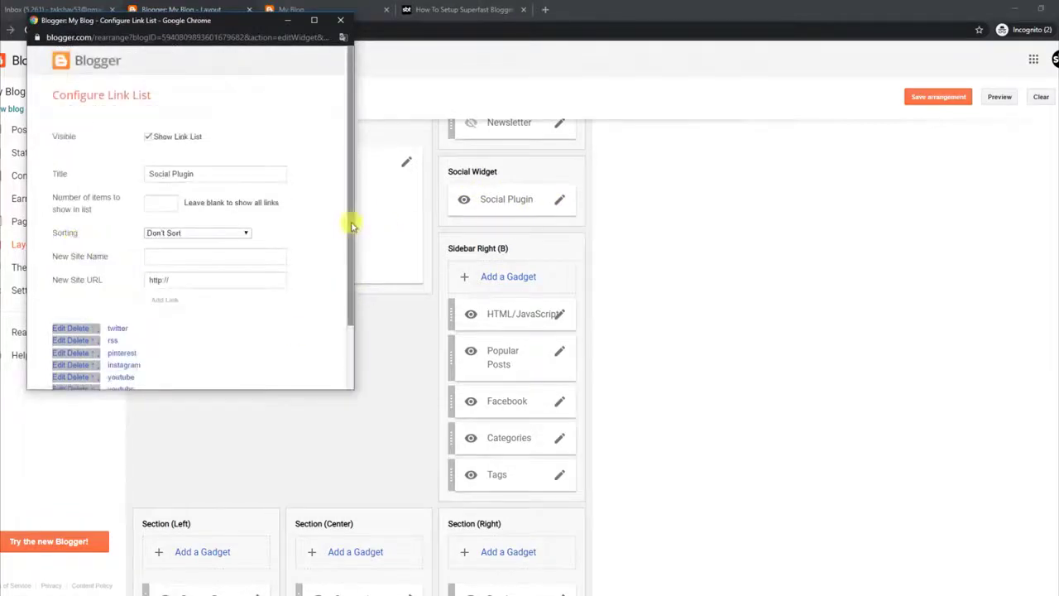
left_click_drag(352, 226, 350, 338)
left_click(79, 362)
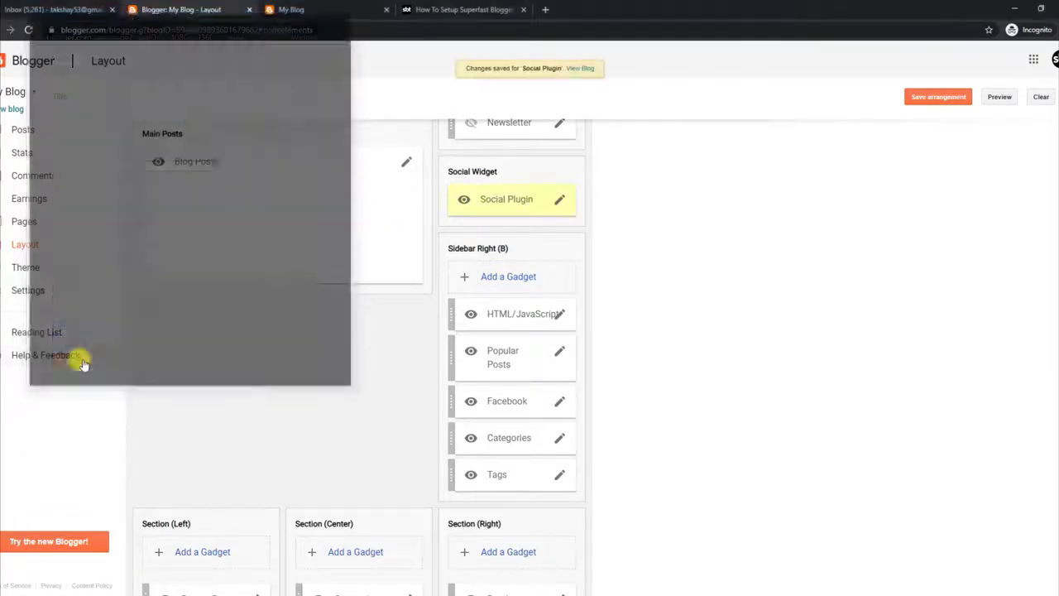
left_click(320, 9)
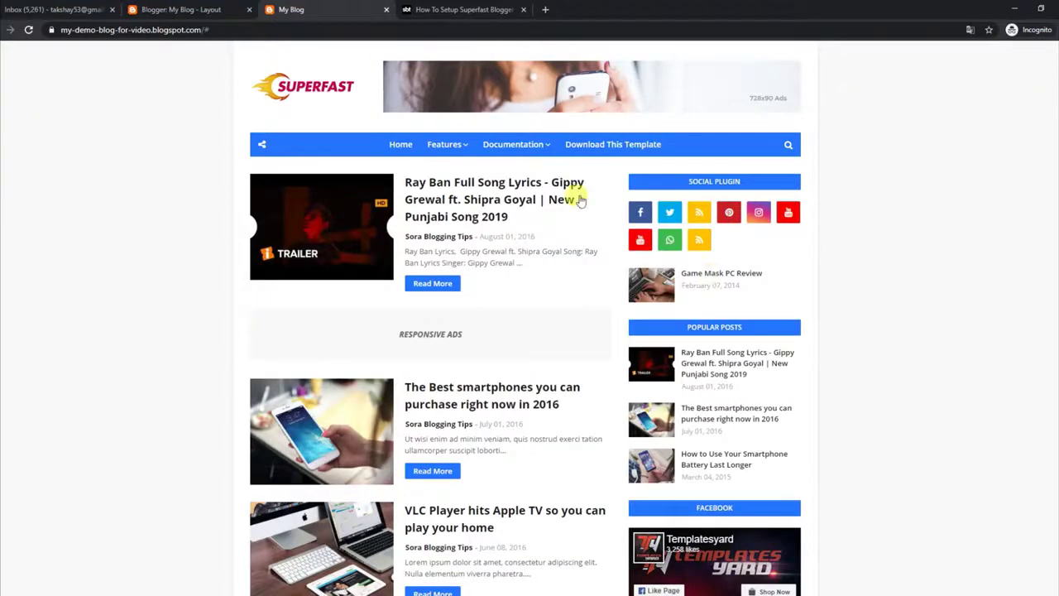
left_click(28, 31)
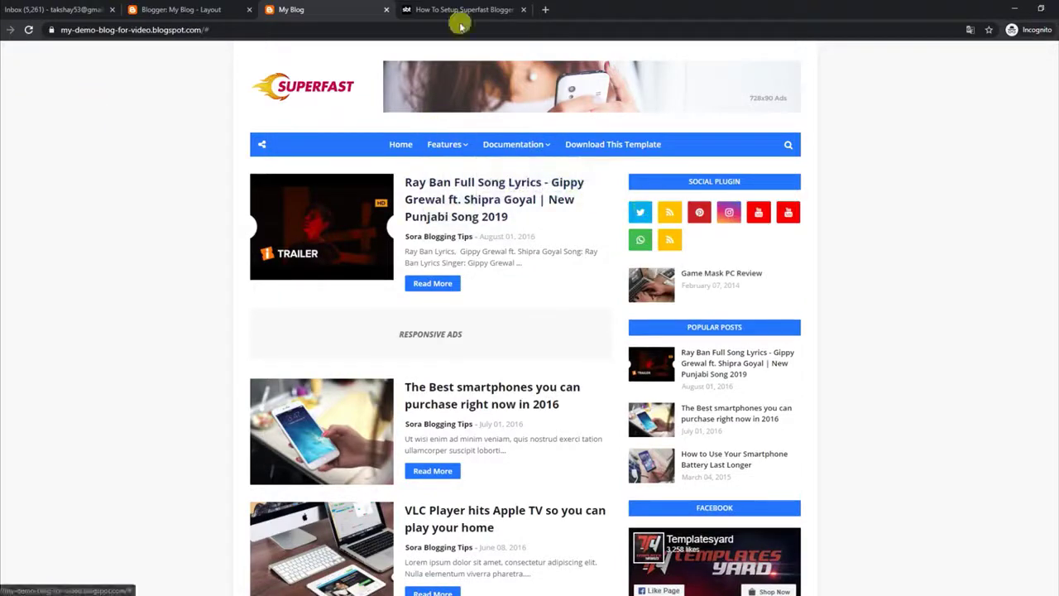
- Add a new link named "facebook" to the Social Plugin widget, save the list, and reload the blog
left_click(182, 10)
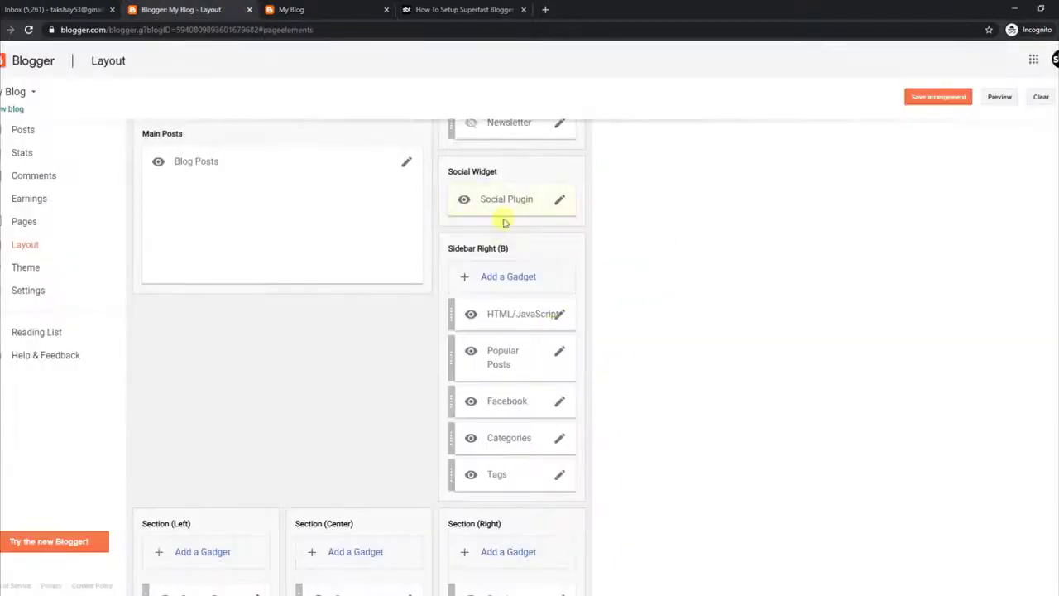
left_click(559, 200)
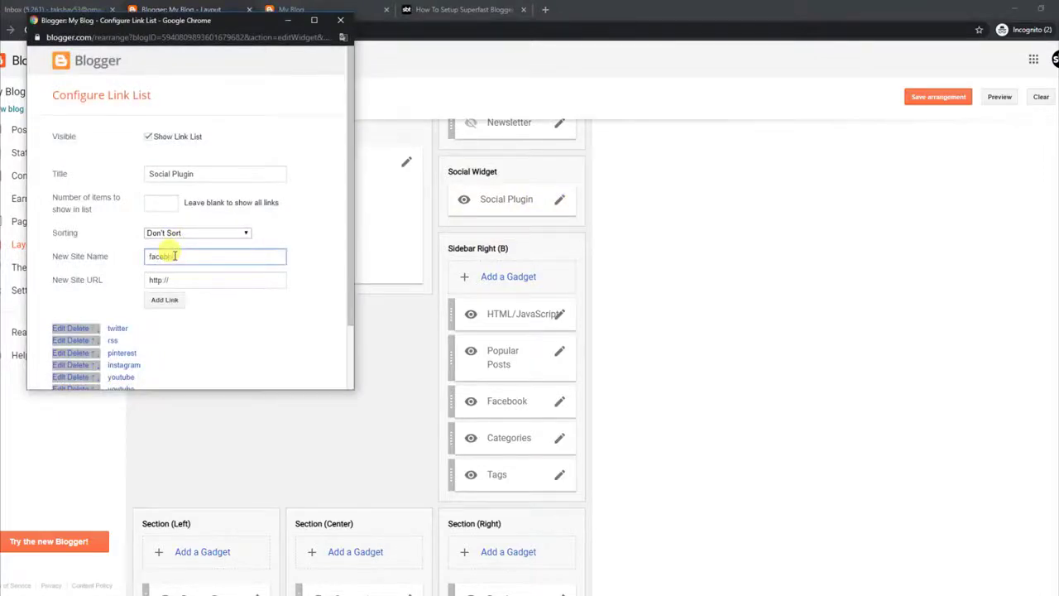
left_click(166, 299)
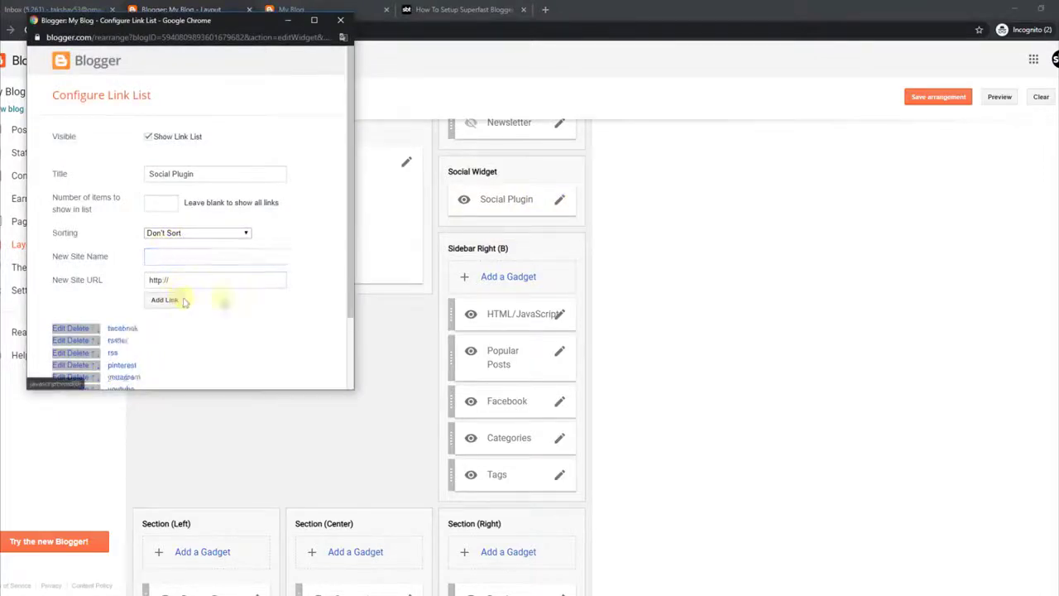
left_click_drag(350, 268, 350, 355)
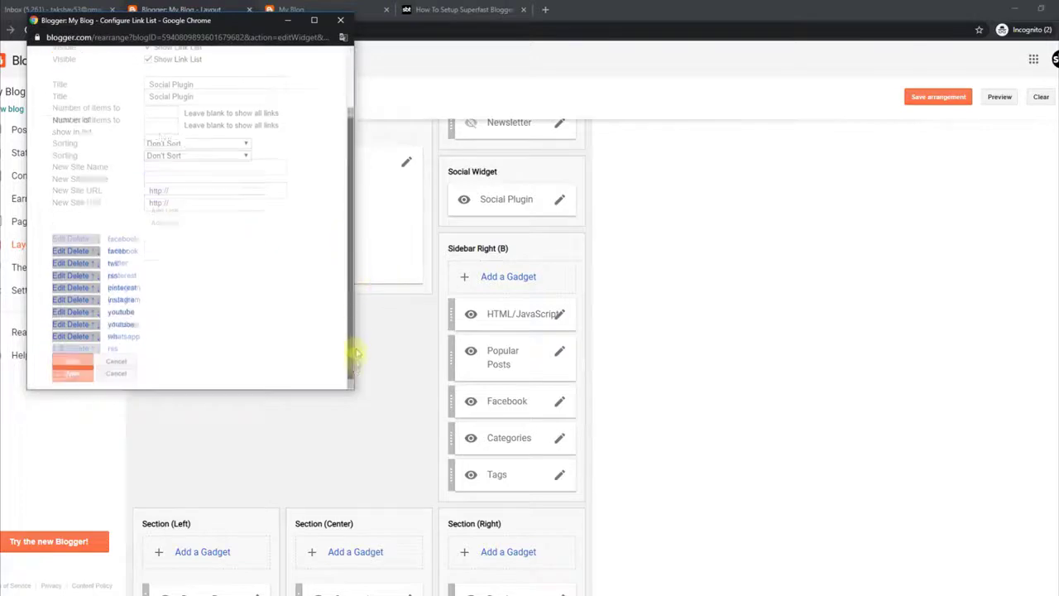
left_click(74, 361)
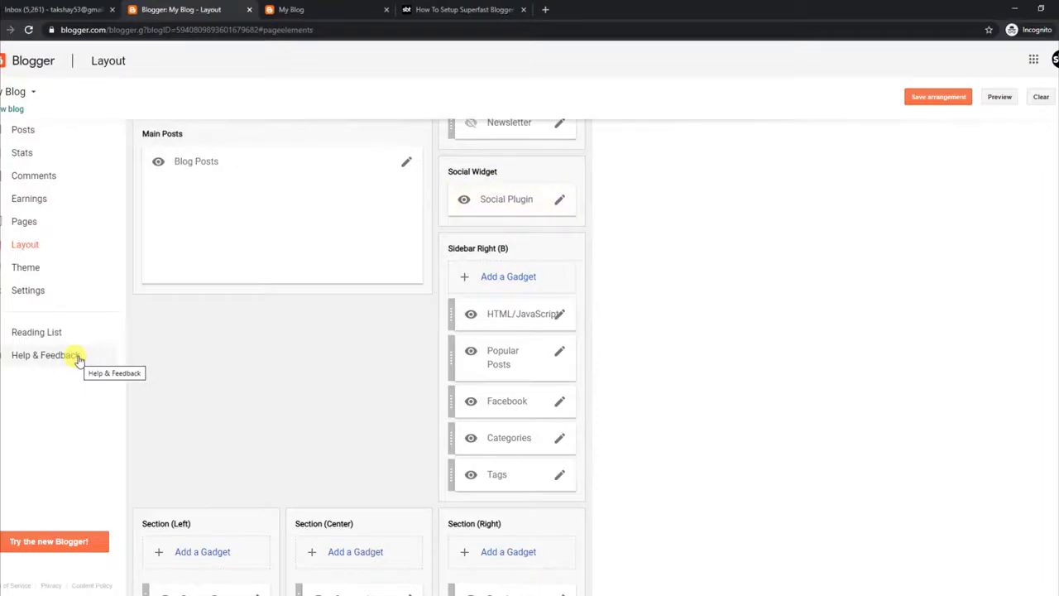
left_click(349, 6)
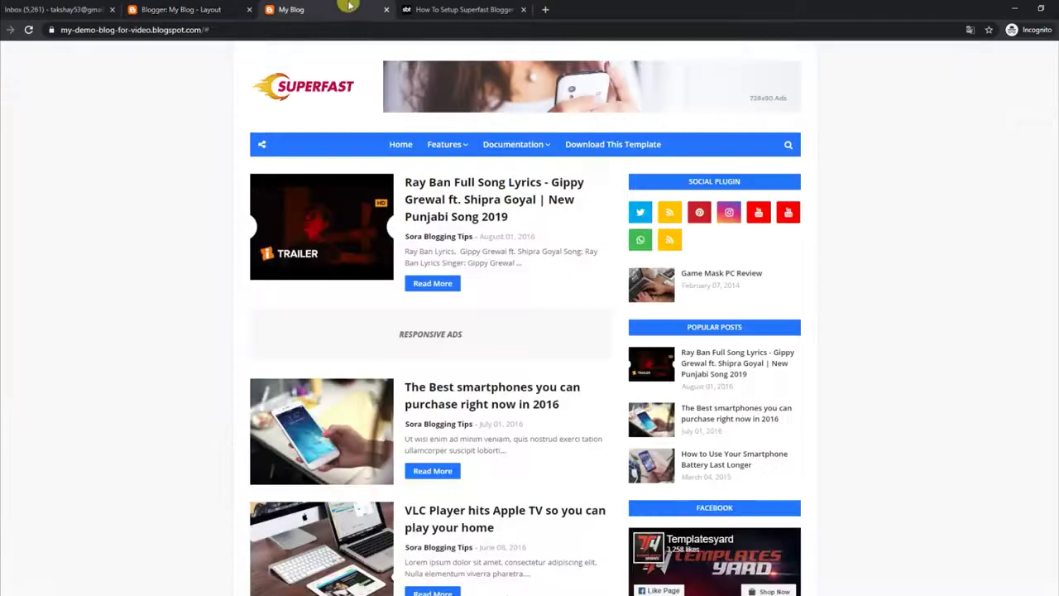
left_click(28, 30)
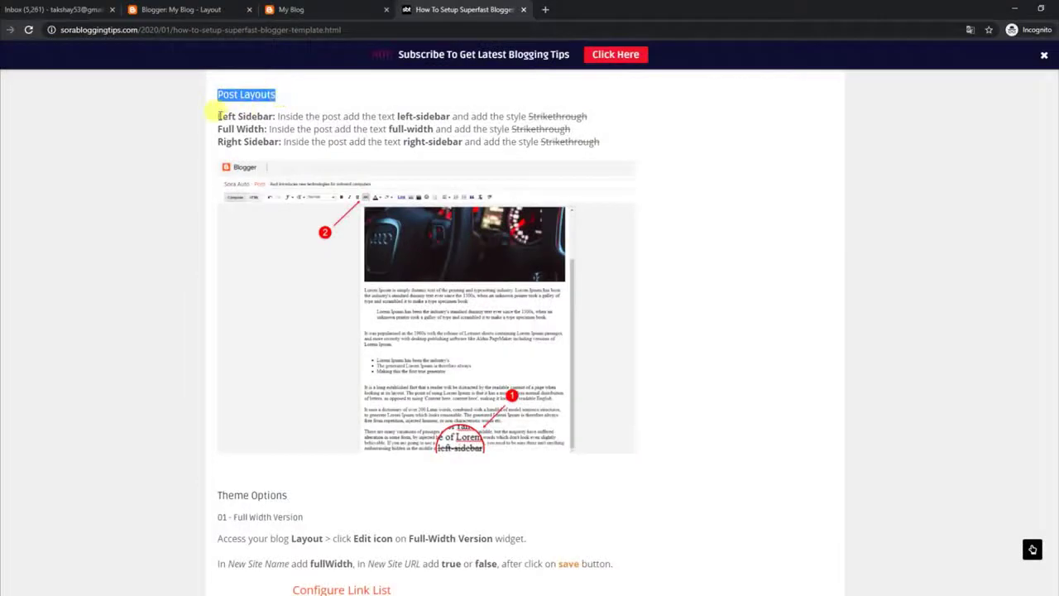
- Review the article's Post Layouts instructions for the left sidebar, full width and right sidebar options
left_click_drag(217, 112, 584, 117)
left_click_drag(217, 129, 572, 129)
left_click_drag(217, 142, 613, 142)
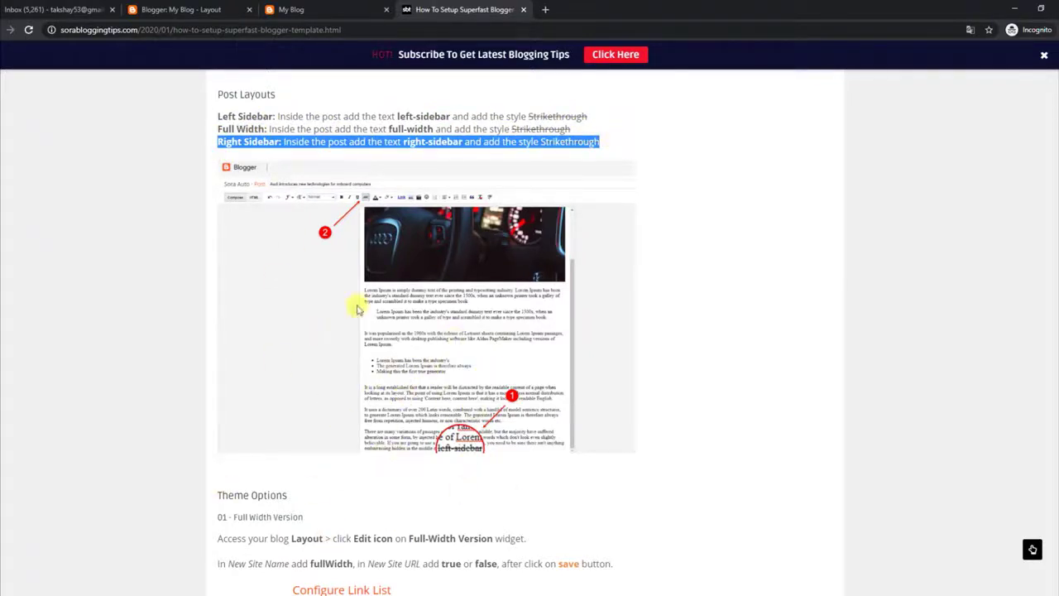
- Open the post "Ray Ban Full Song Lyrics" for editing and locate its strikethrough layout text above the video
left_click(225, 9)
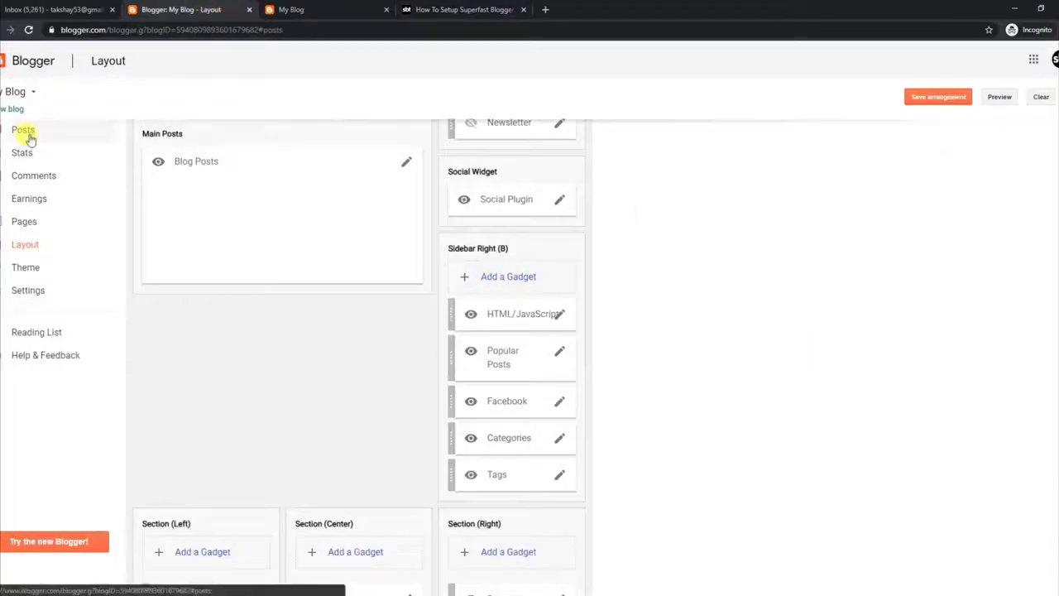
left_click(24, 131)
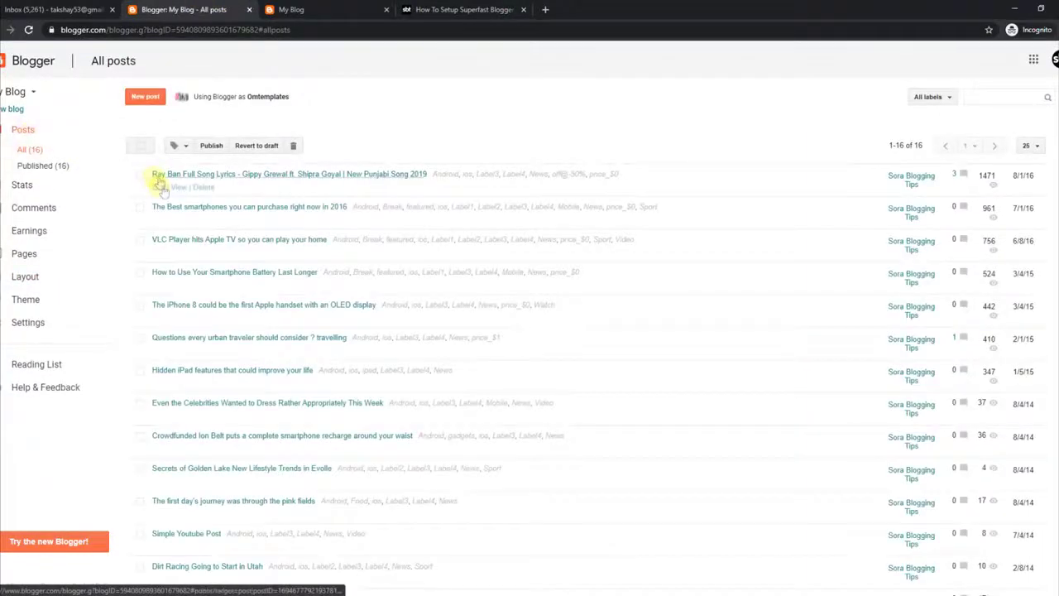
left_click(163, 190)
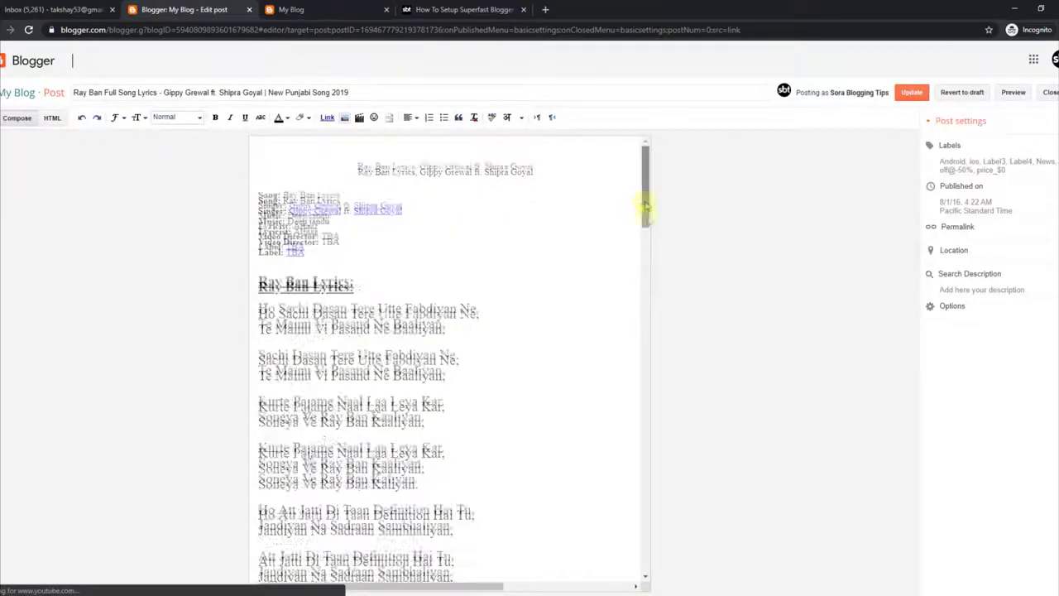
left_click_drag(645, 205, 645, 475)
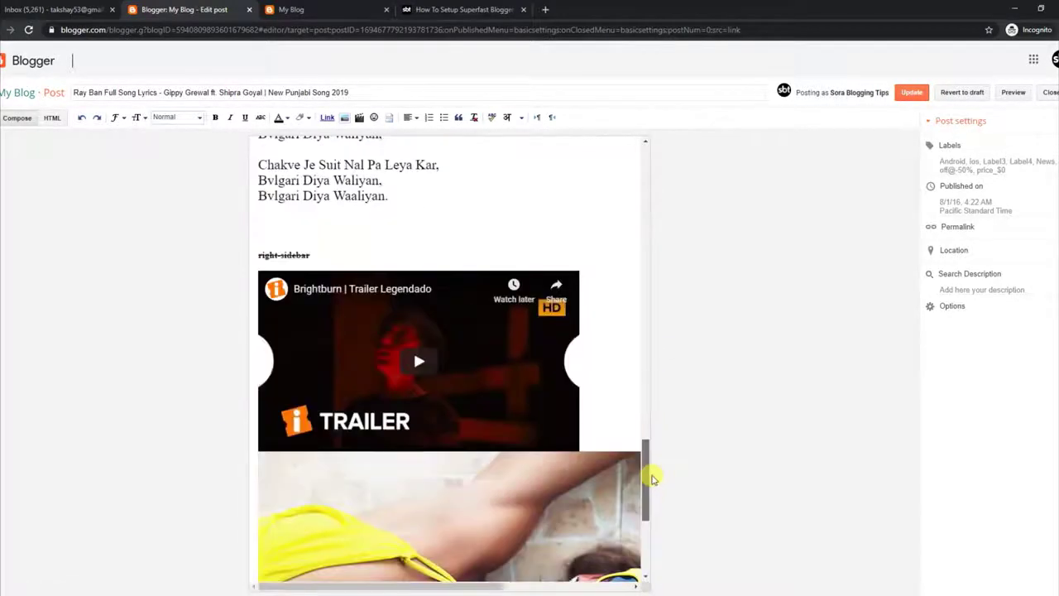
- Change the post's strikethrough layout text to "left-sidebar"
left_click_drag(259, 255, 314, 254)
key("ctrl+b")
left_click(273, 252)
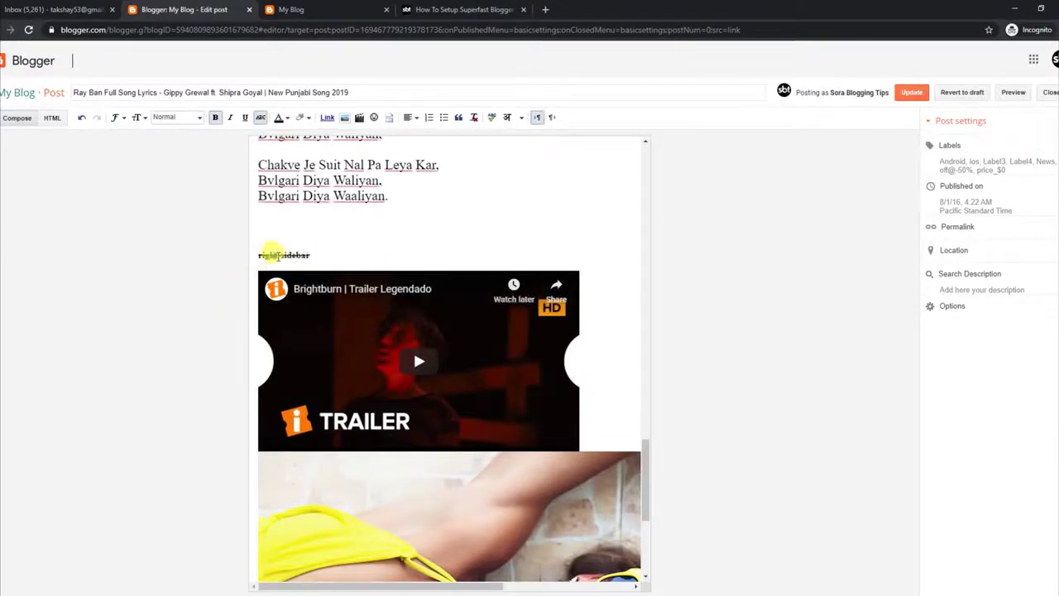
left_click(279, 253)
key("BackSpace")
key("BackSpace")
key("BackSpace")
key("BackSpace")
key("BackSpace")
key("BackSpace")
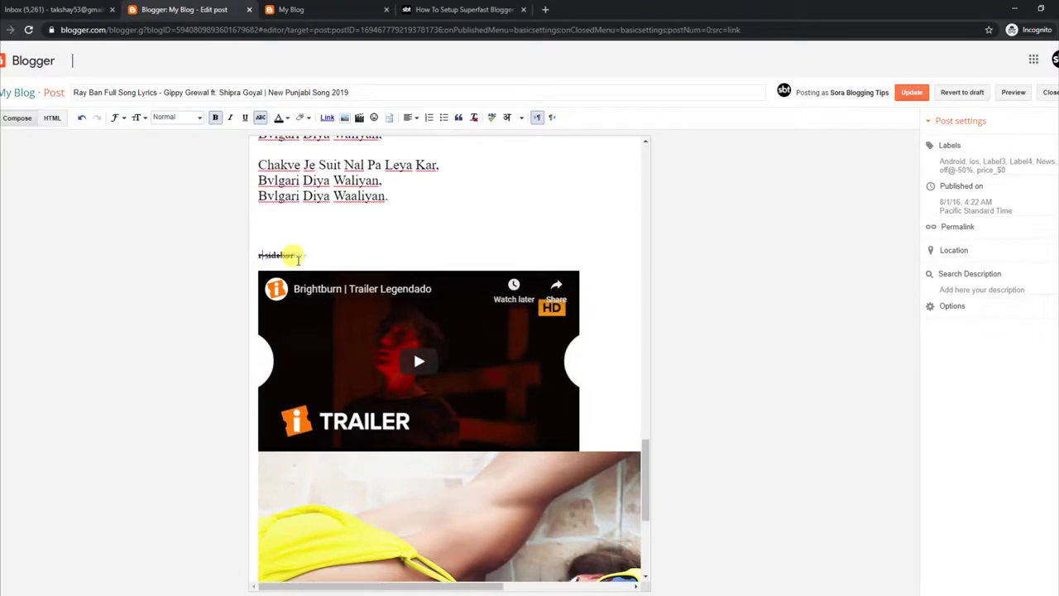
type("S")
left_click(298, 258)
- Update the post and view the published "Ray Ban Full Song Lyrics" page from the posts list
left_click(910, 93)
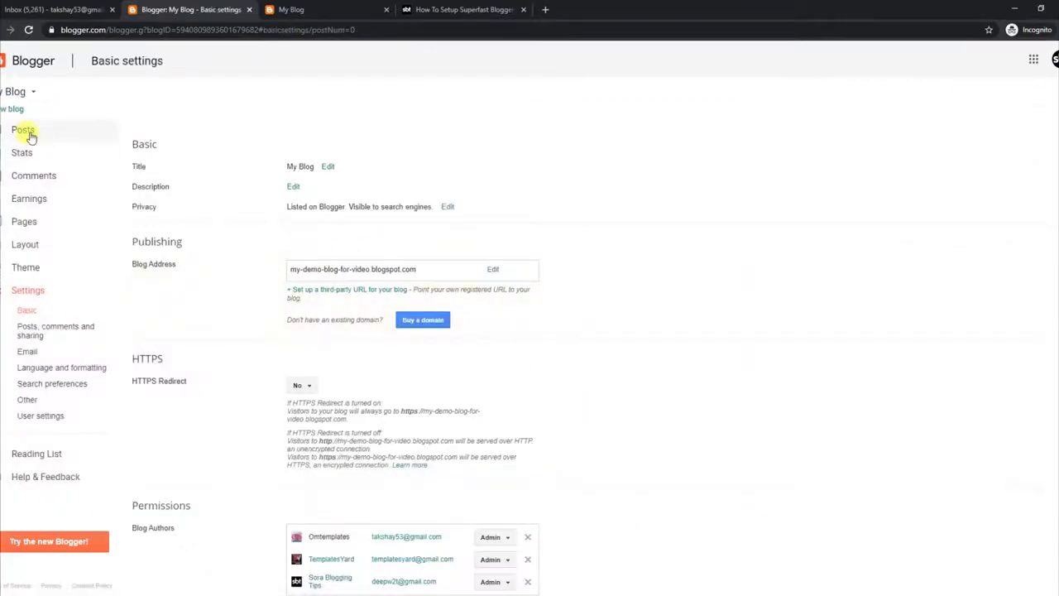
left_click(28, 134)
left_click(177, 188)
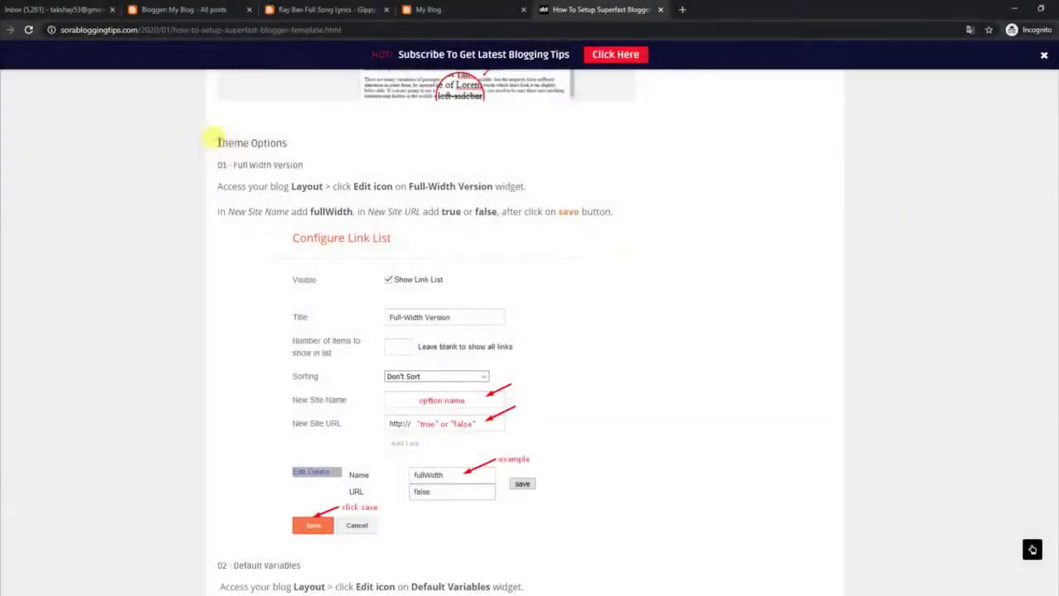
- Review the article's Theme Options instructions for the Full Width Version widget
left_click_drag(216, 142, 296, 145)
left_click_drag(220, 164, 314, 171)
left_click_drag(218, 187, 503, 187)
left_click_drag(220, 211, 612, 212)
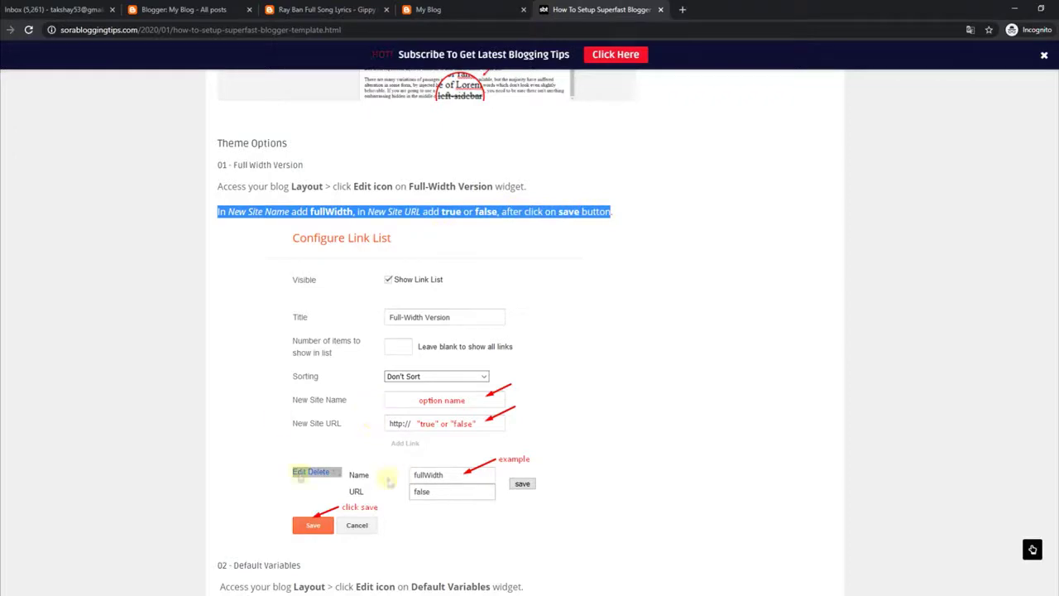
- Set the URL value of the fullWidth entry in the Full-Width Version widget to "true" and save the link list
left_click(222, 8)
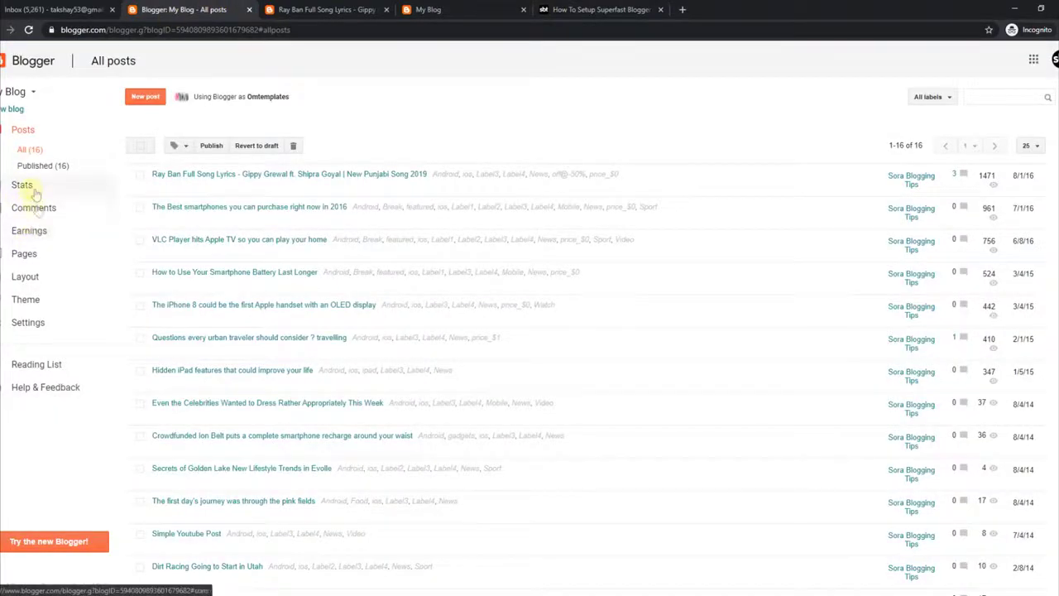
left_click(33, 276)
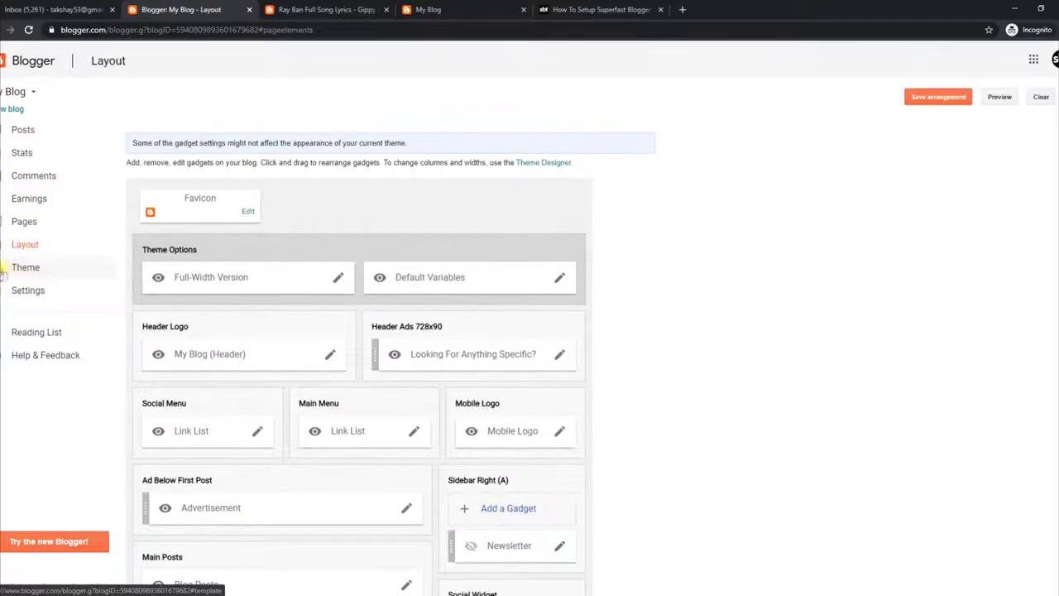
left_click(338, 277)
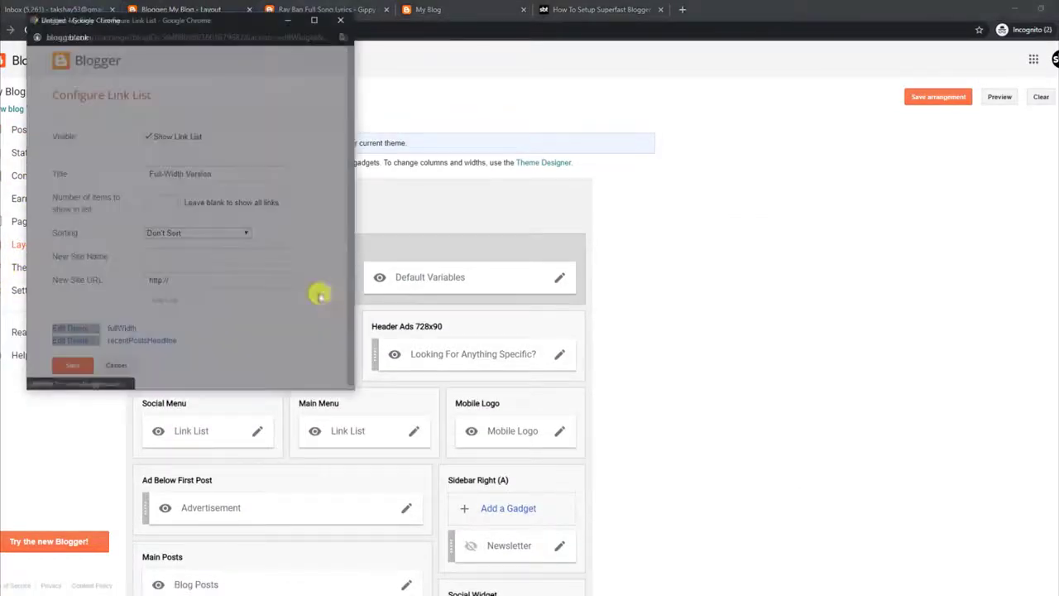
left_click(60, 328)
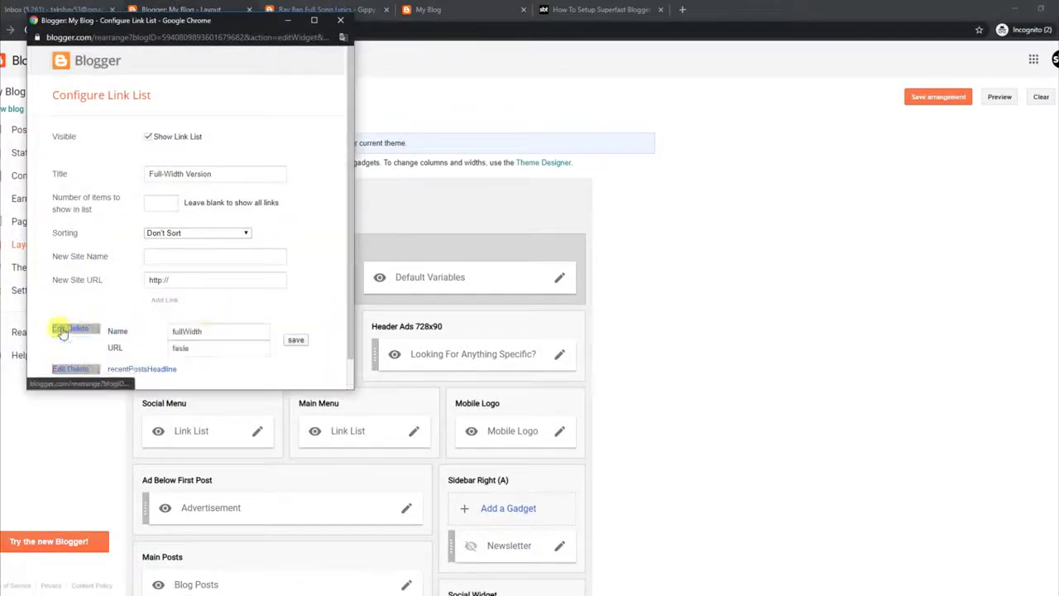
scroll(339, 273, "down", 1)
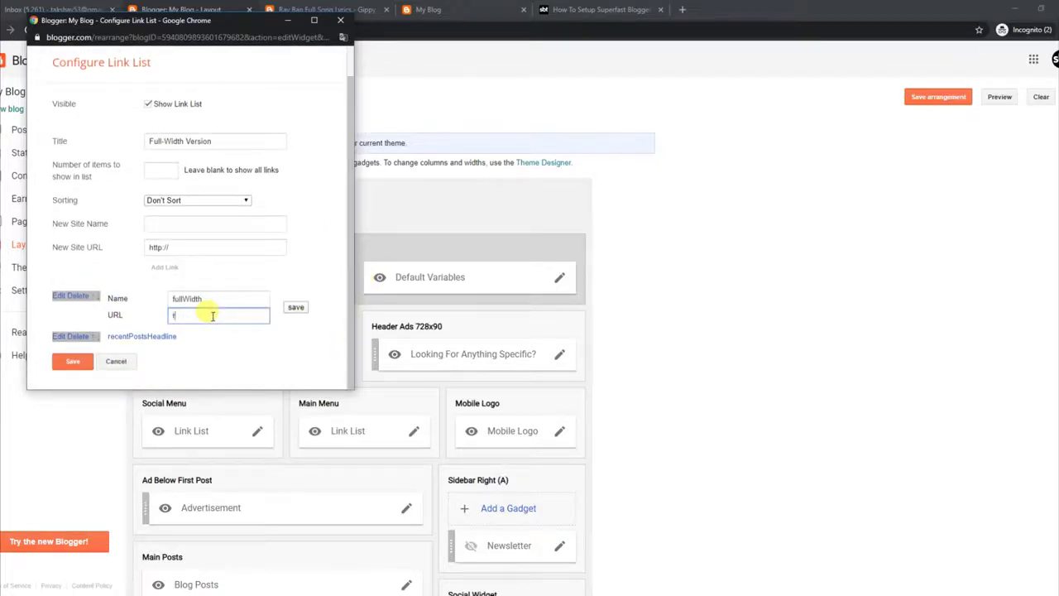
left_click(298, 308)
left_click(71, 362)
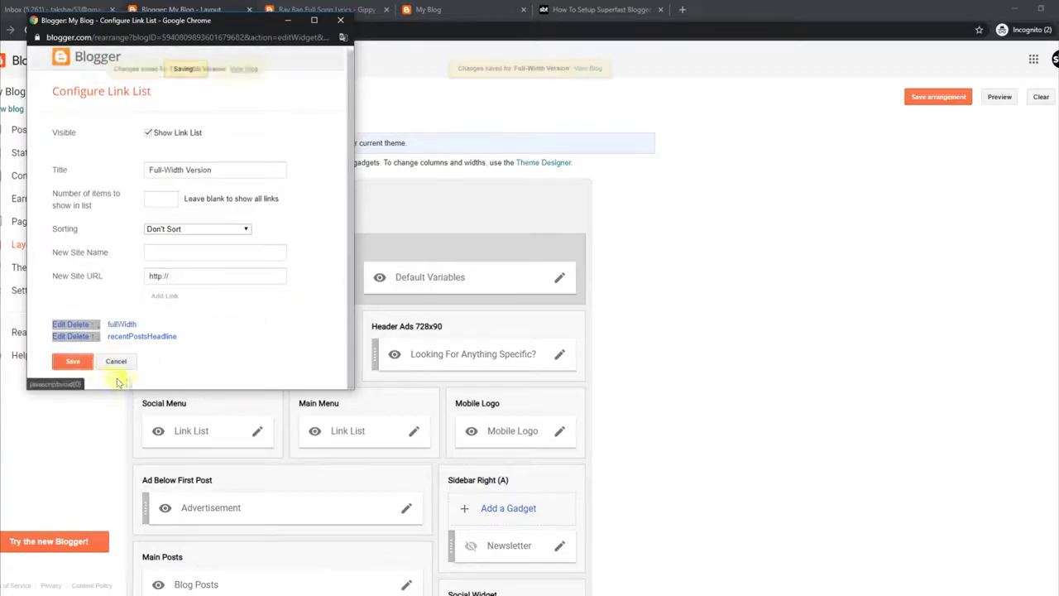
- Check the full-width setting on the blog's post and home pages, and return to the setup article's Theme Options section
left_click(328, 12)
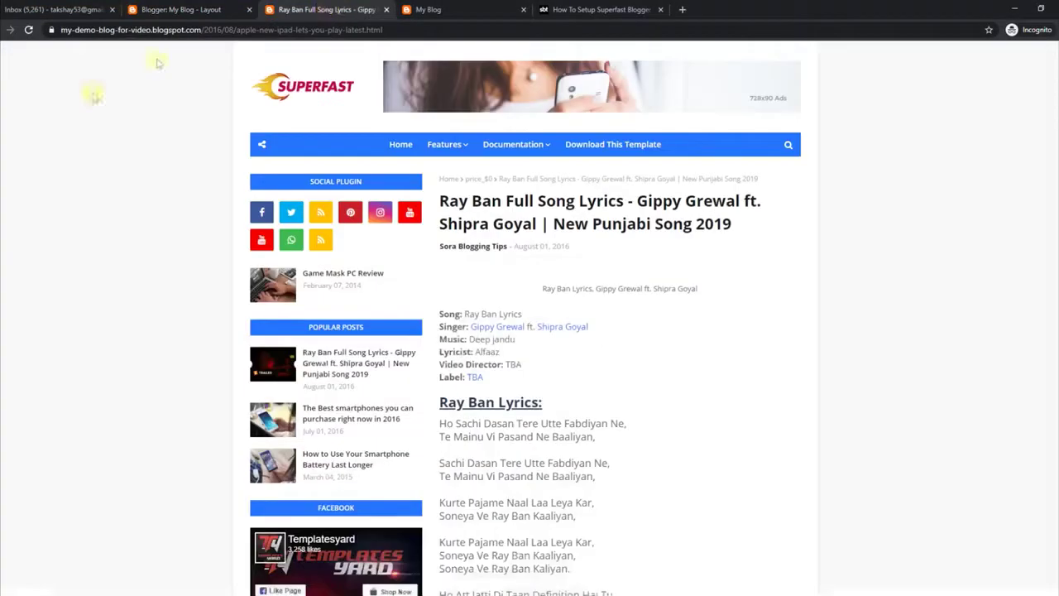
left_click(275, 116)
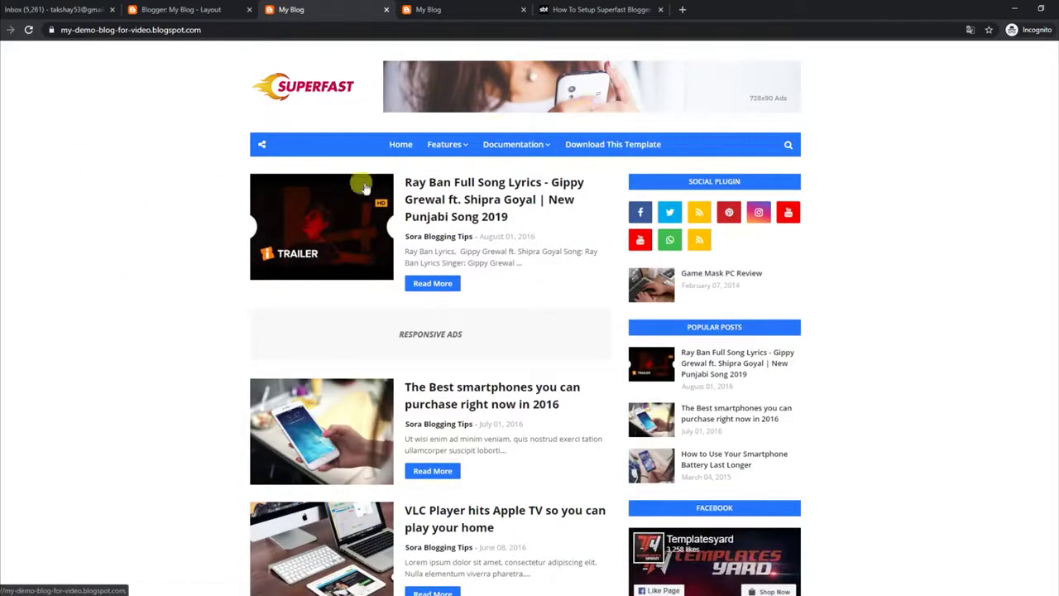
left_click(608, 9)
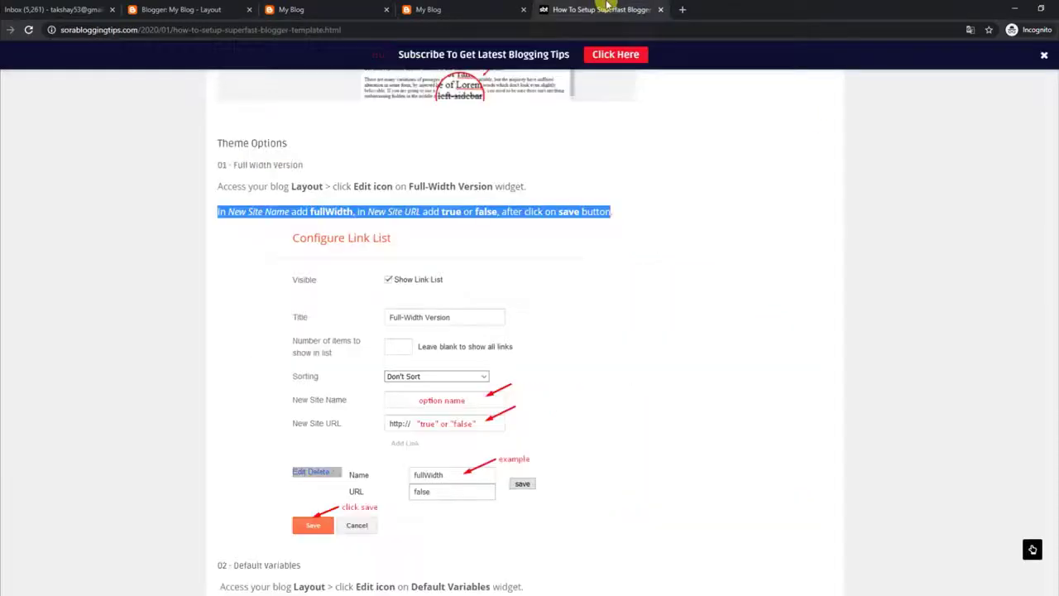
- Review the article's Default Variables instructions for posts per page, fixed sidebar, comments system and Disqus shortname
scroll(957, 296, "down", 5)
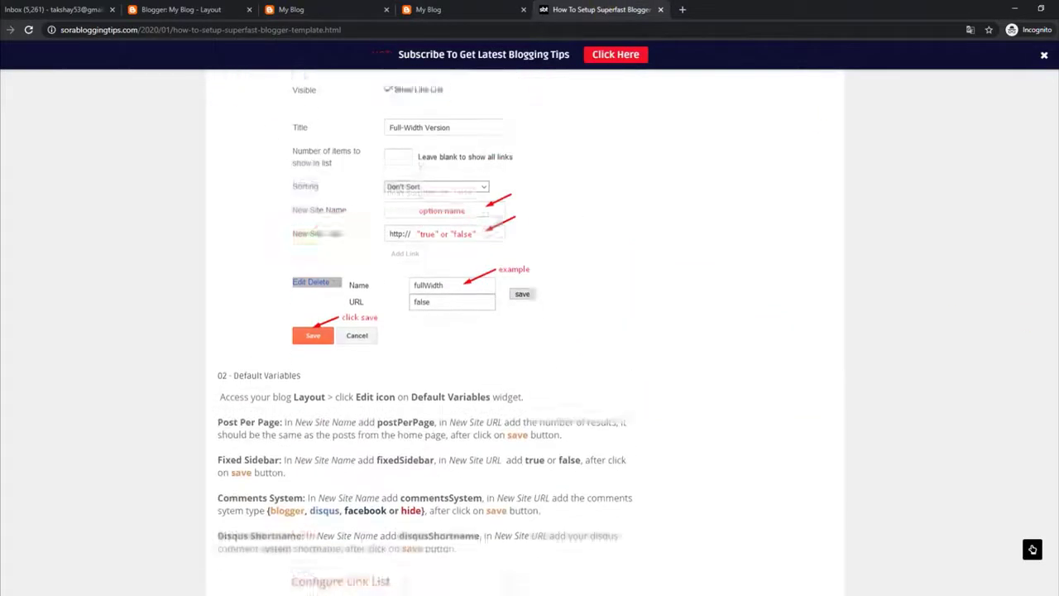
left_click_drag(219, 198, 304, 203)
left_click_drag(221, 220, 520, 221)
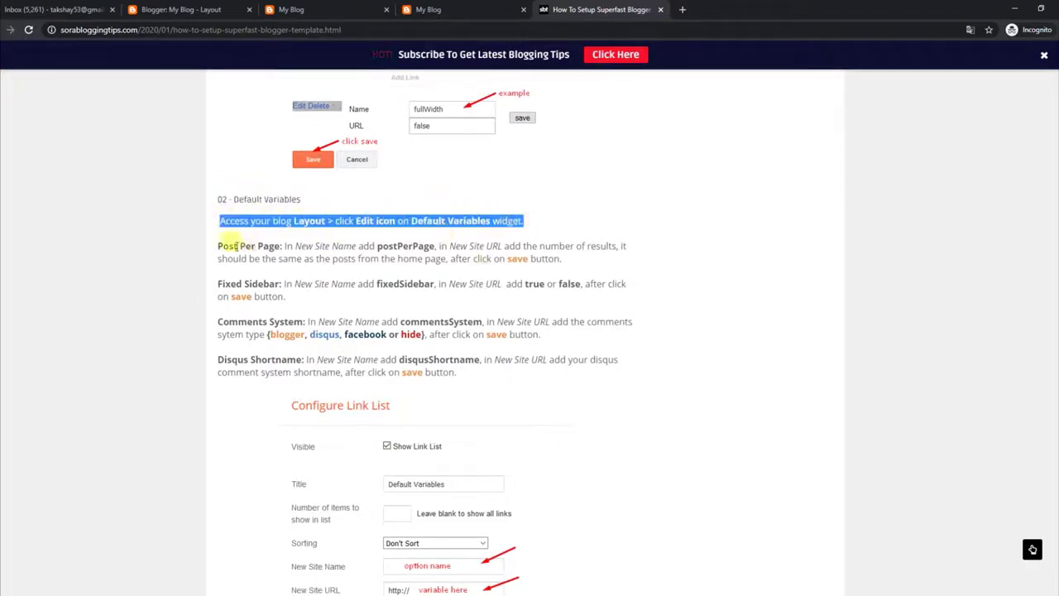
left_click_drag(217, 246, 572, 265)
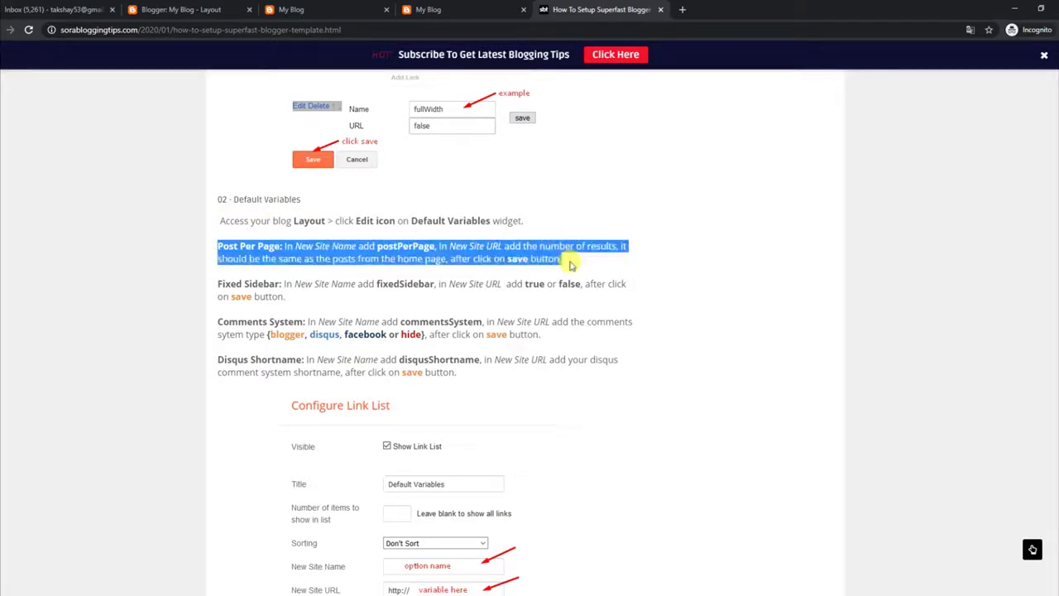
left_click_drag(218, 284, 617, 296)
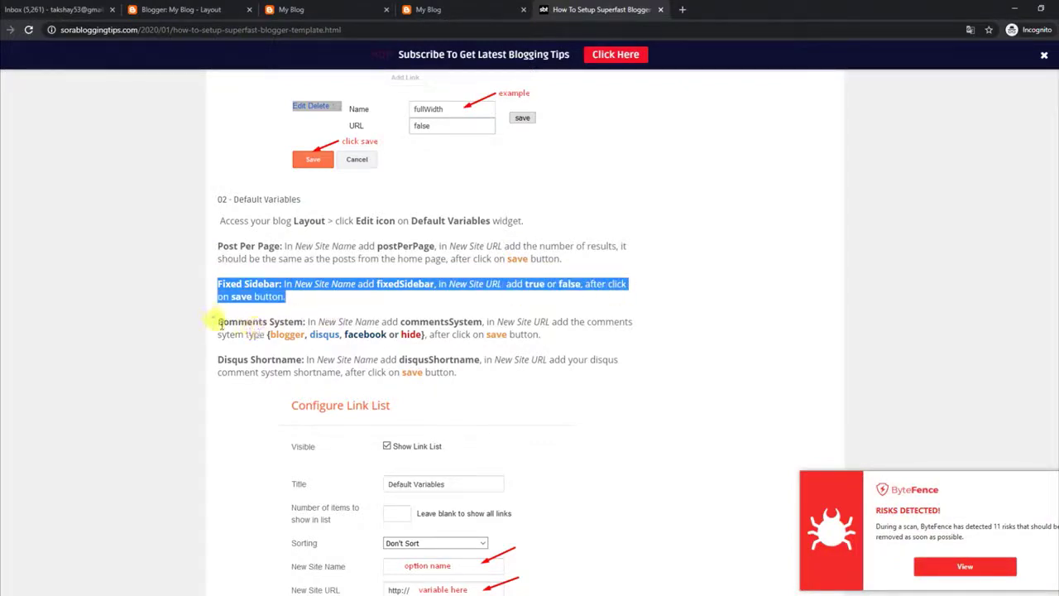
left_click_drag(218, 322, 558, 339)
left_click_drag(218, 359, 507, 374)
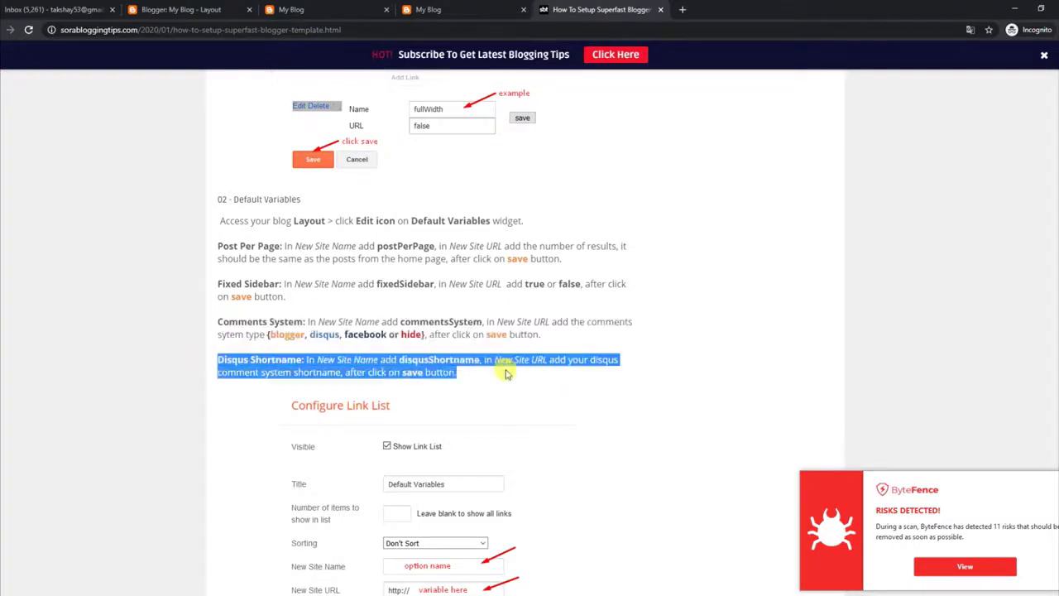
left_click(1051, 478)
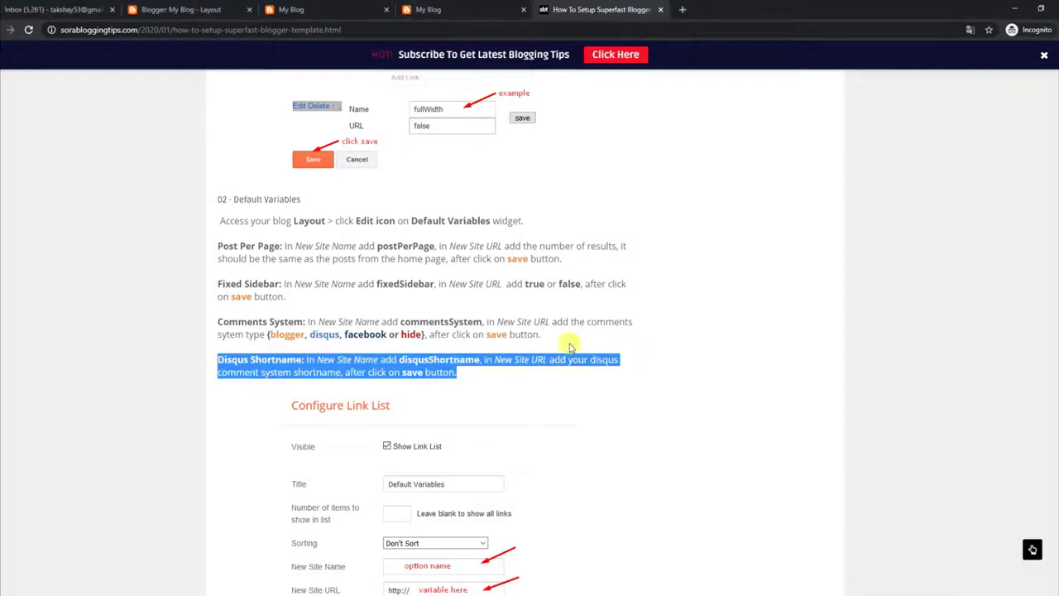
- Open the Default Variables widget from the blog's layout and expand its disqusShortname and commentsSystem entries
left_click(329, 12)
left_click(178, 8)
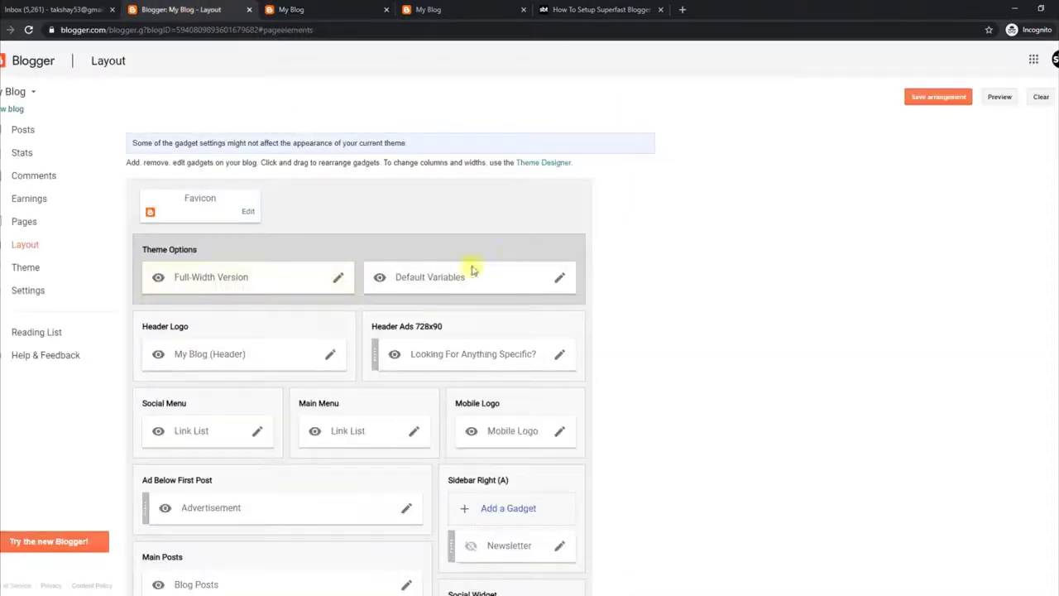
left_click(560, 279)
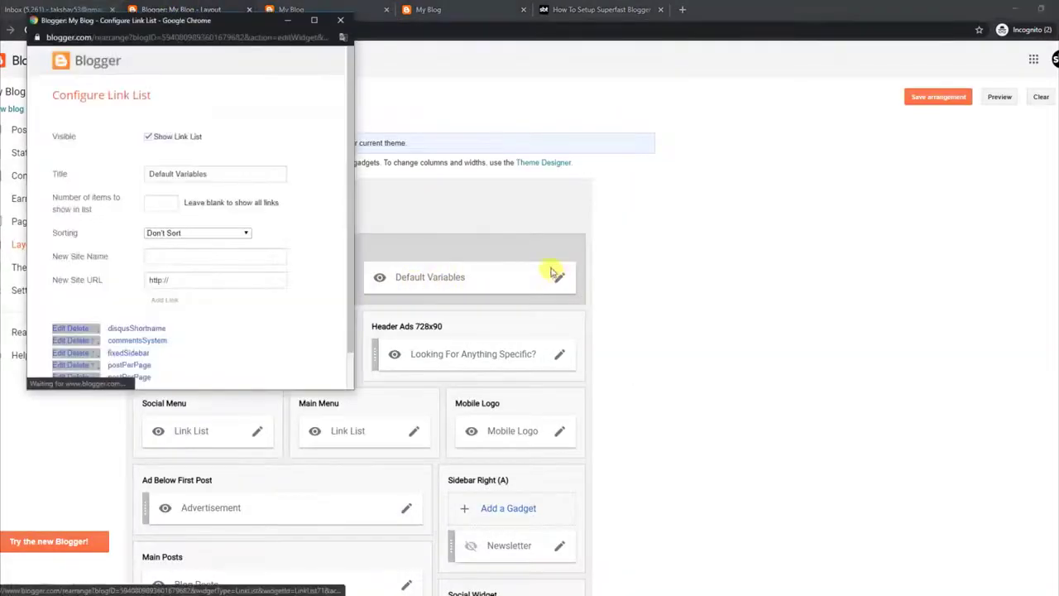
scroll(343, 219, "down", 1)
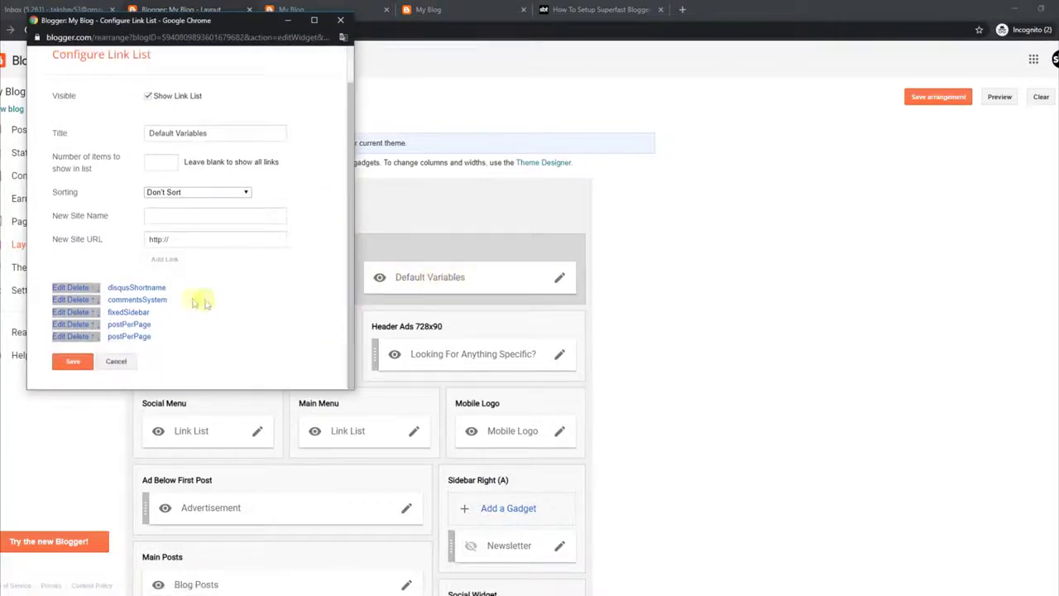
left_click(57, 289)
scroll(351, 263, "down", 2)
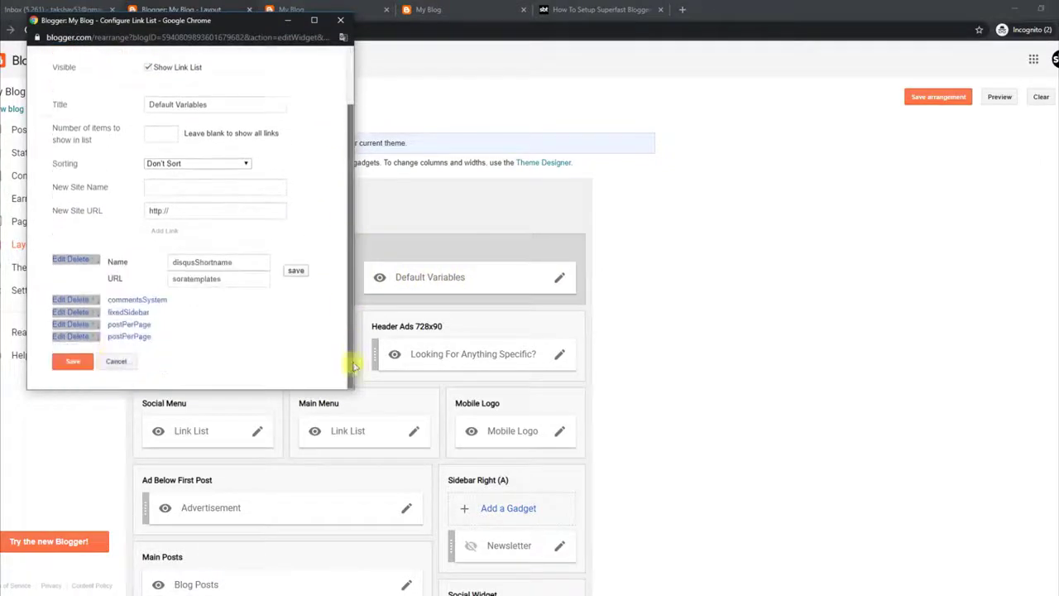
left_click(55, 303)
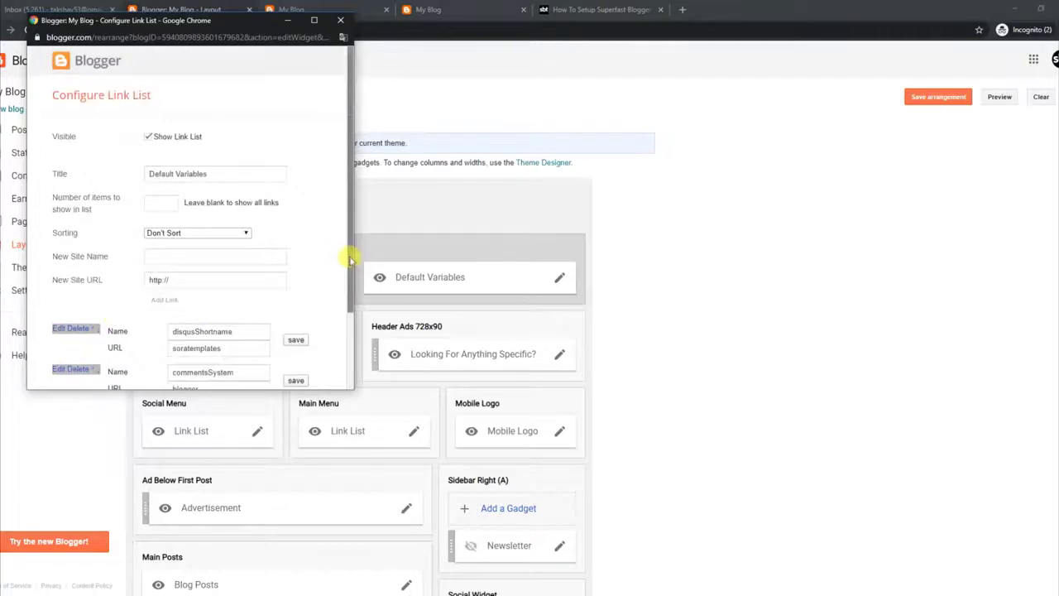
left_click_drag(350, 256, 355, 360)
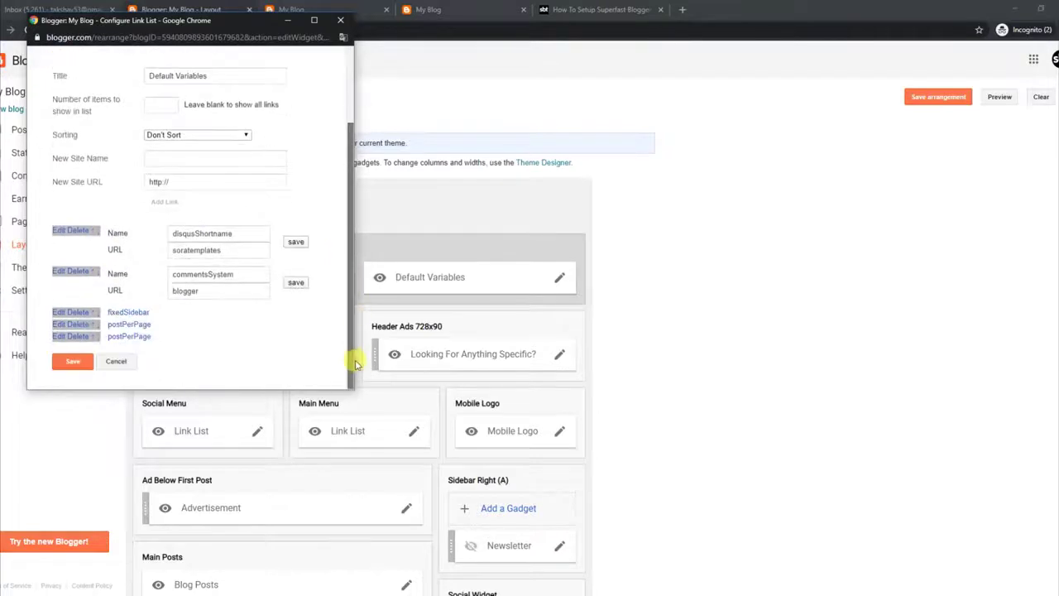
- Expand the fixedSidebar and both postPerPage entries, save the Default Variables link list, and reload the blog's home page
left_click(61, 314)
left_click_drag(350, 265, 350, 367)
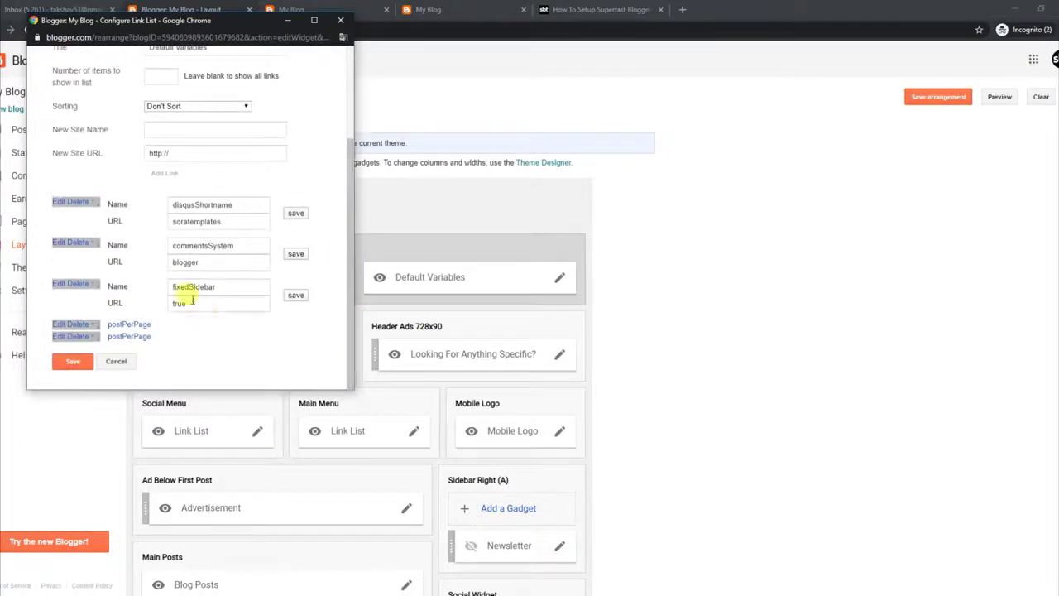
left_click(59, 325)
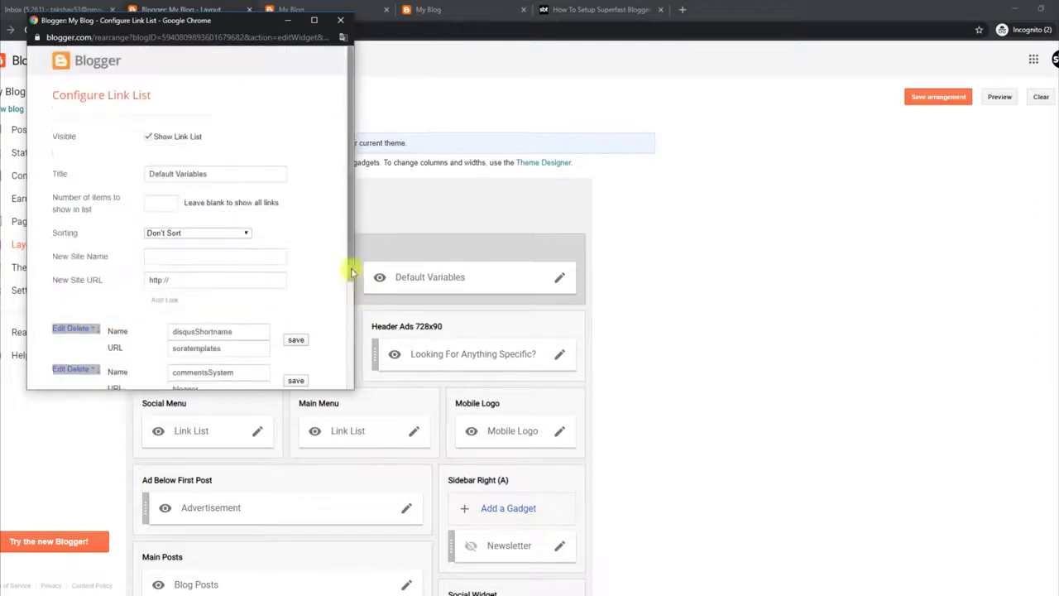
left_click_drag(348, 265, 355, 397)
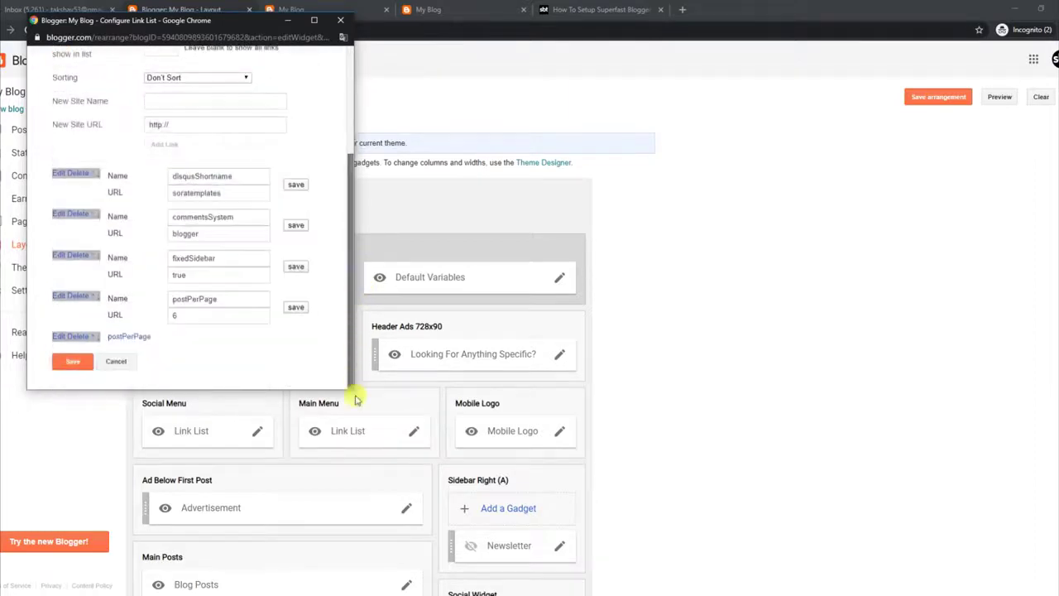
left_click(58, 338)
left_click_drag(348, 265, 368, 396)
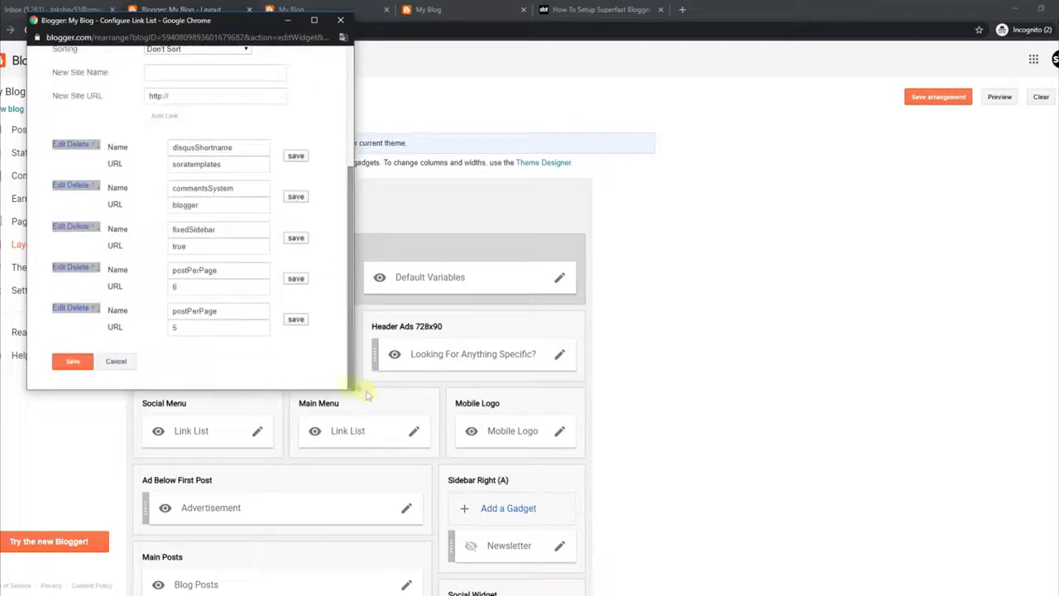
left_click(73, 362)
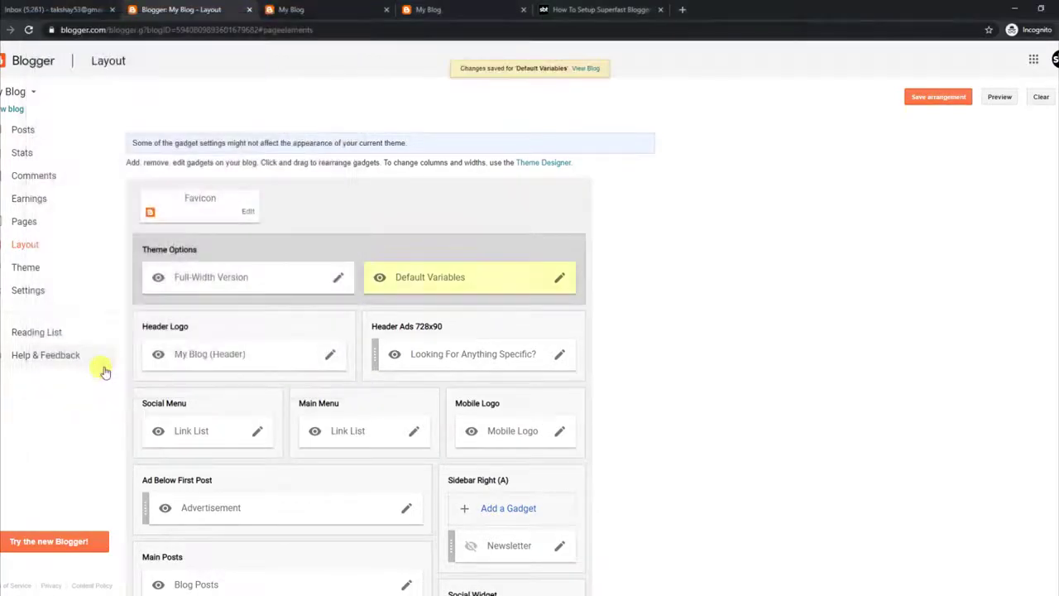
left_click(298, 9)
left_click(28, 31)
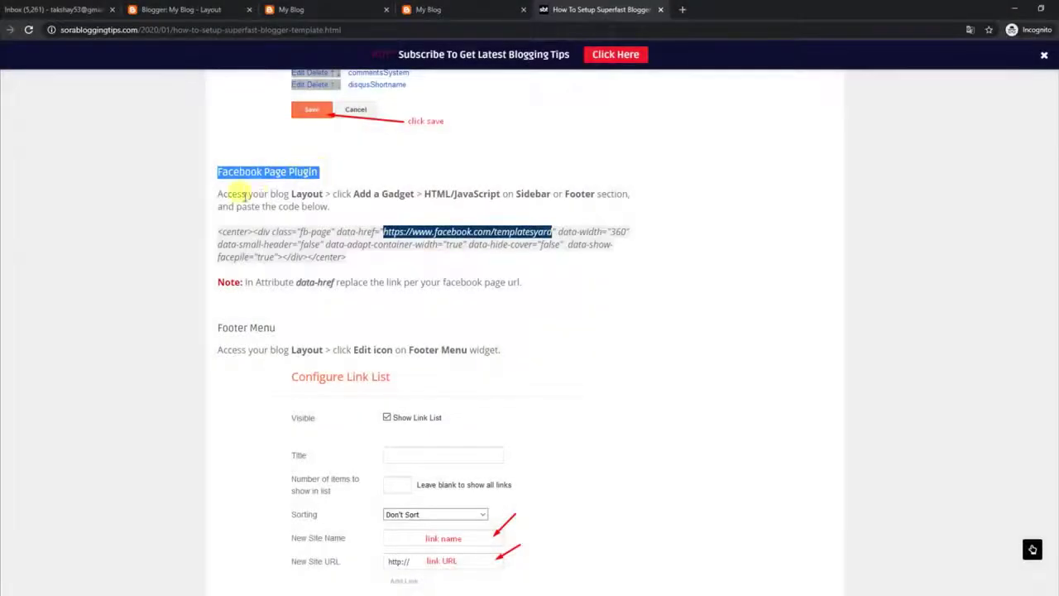
- Read the article's Facebook Page Plugin instructions, then review the embed code in the Sidebar Right (B) Facebook gadget and save it
left_click_drag(218, 193, 330, 207)
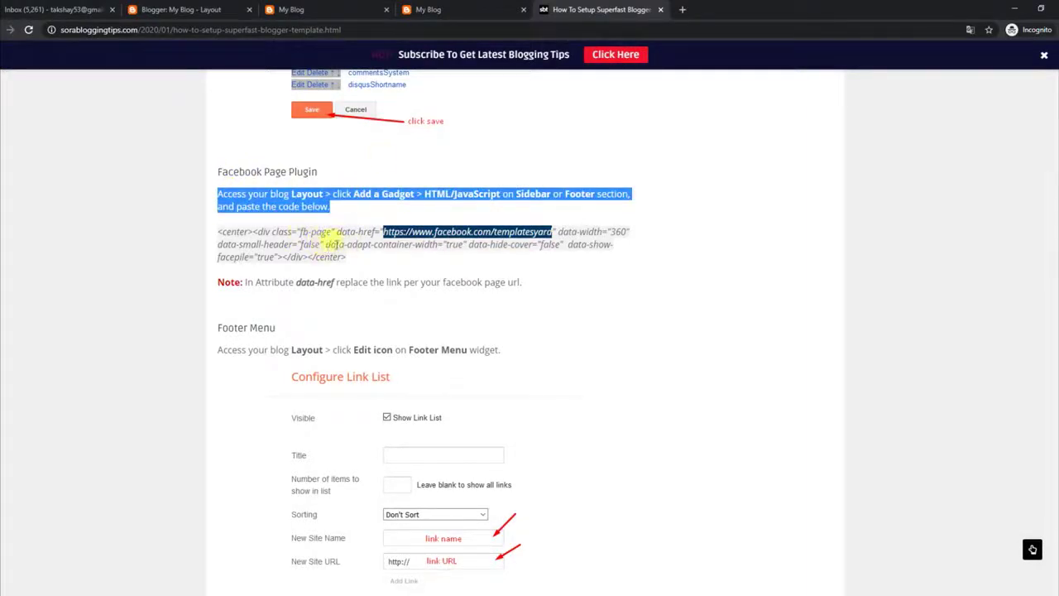
left_click(215, 6)
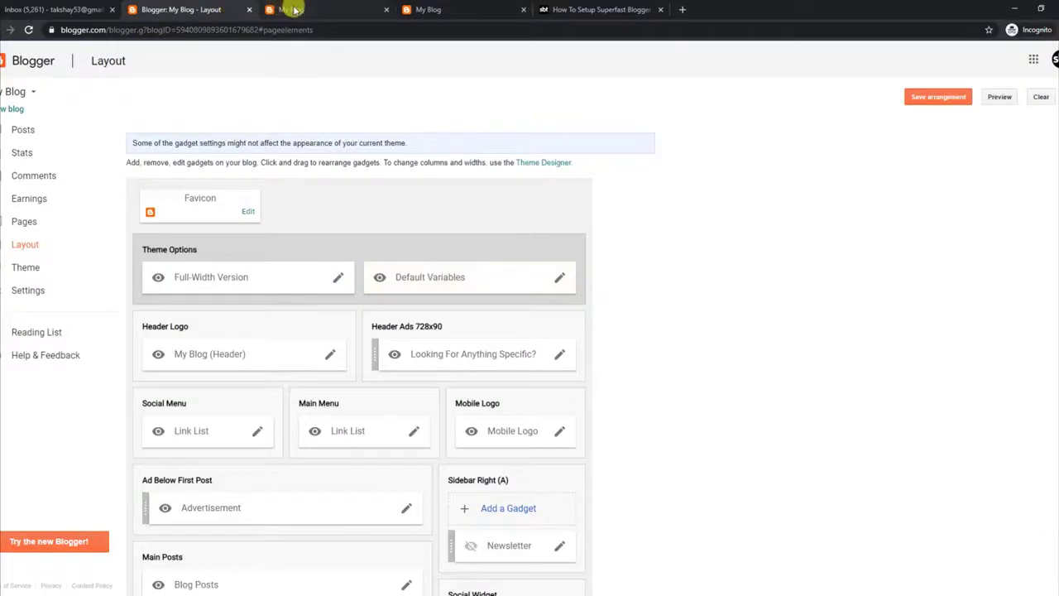
scroll(1051, 447, "down", 4)
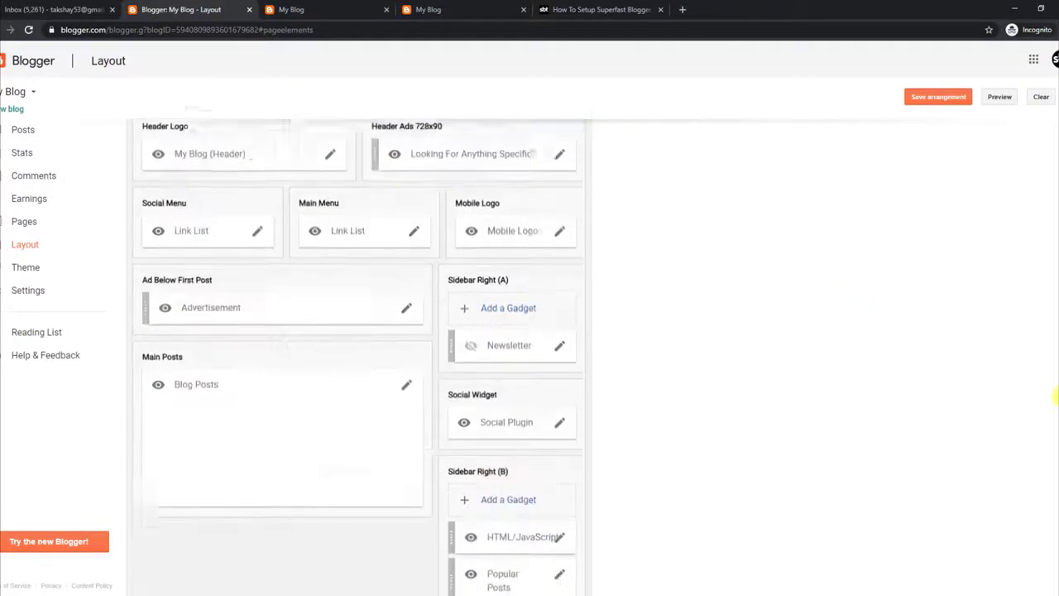
left_click(560, 491)
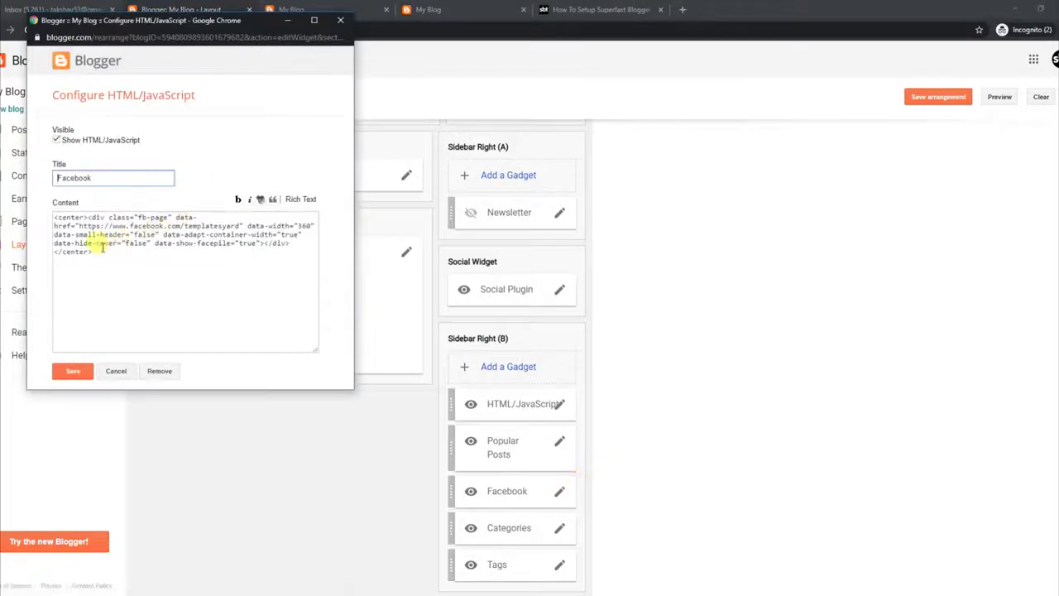
left_click_drag(96, 251, 45, 217)
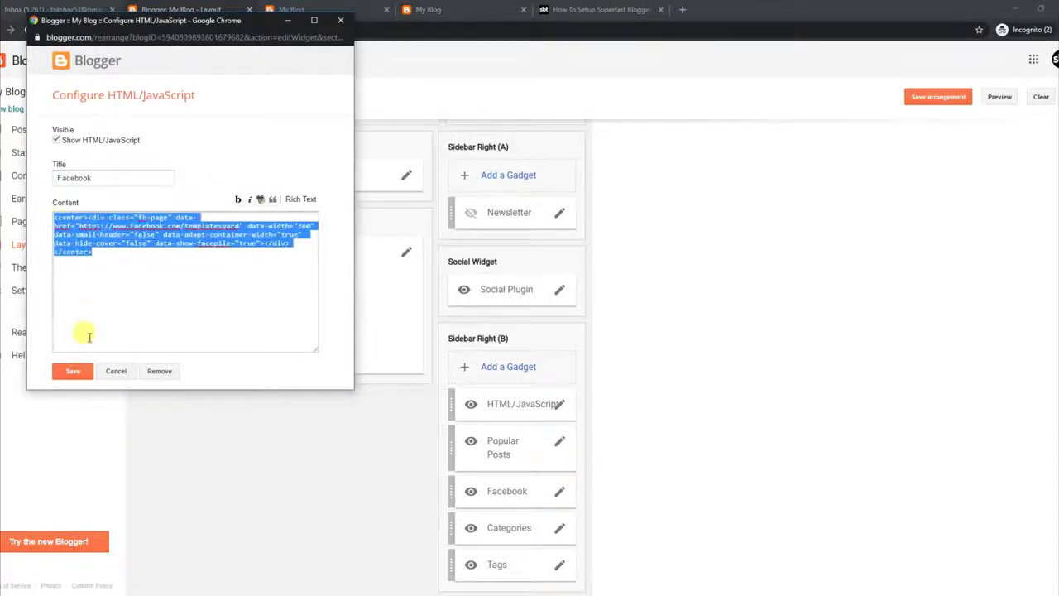
left_click(73, 371)
- Reload the blog's home page and check the Facebook page plugin in its sidebar
left_click(303, 9)
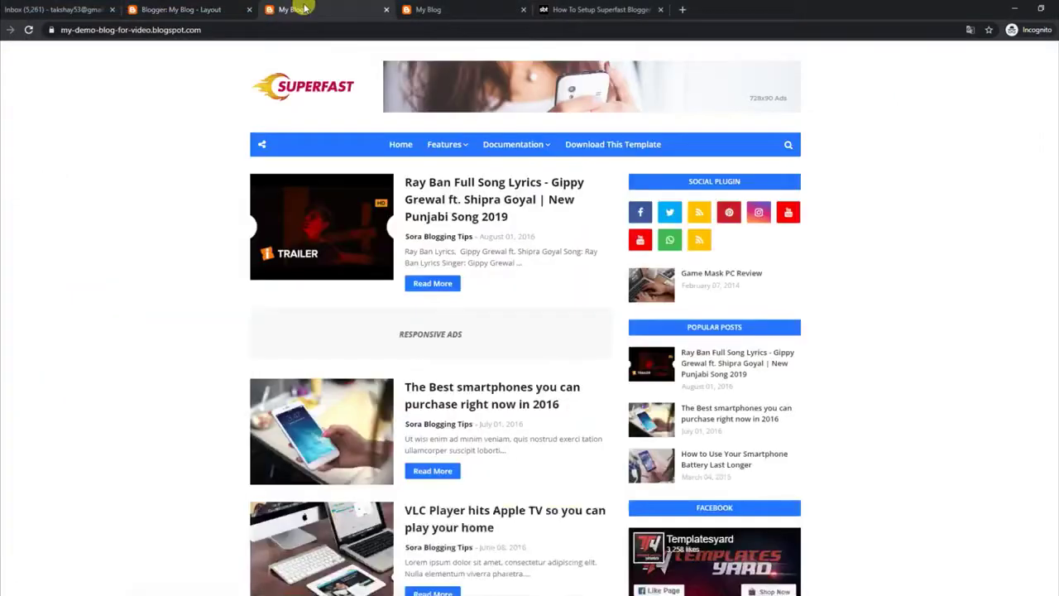
left_click(29, 30)
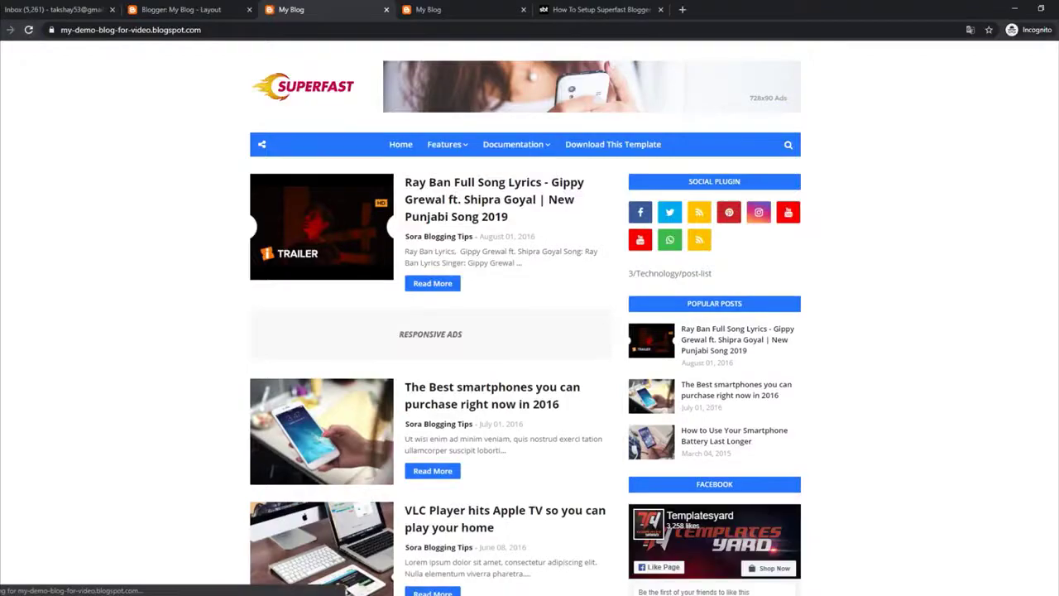
scroll(348, 587, "down", 2)
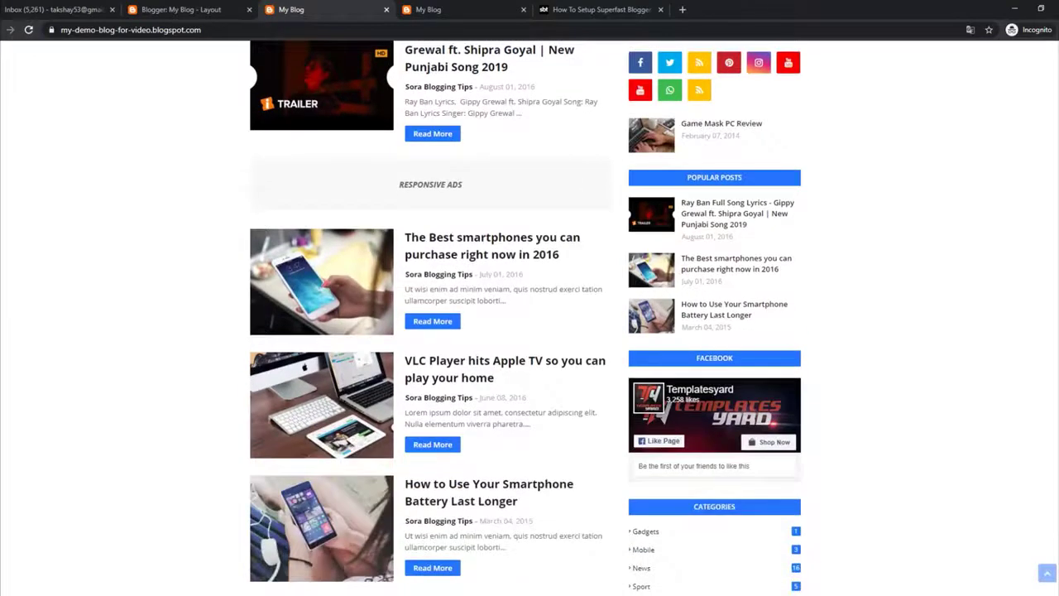
scroll(762, 323, "down", 1)
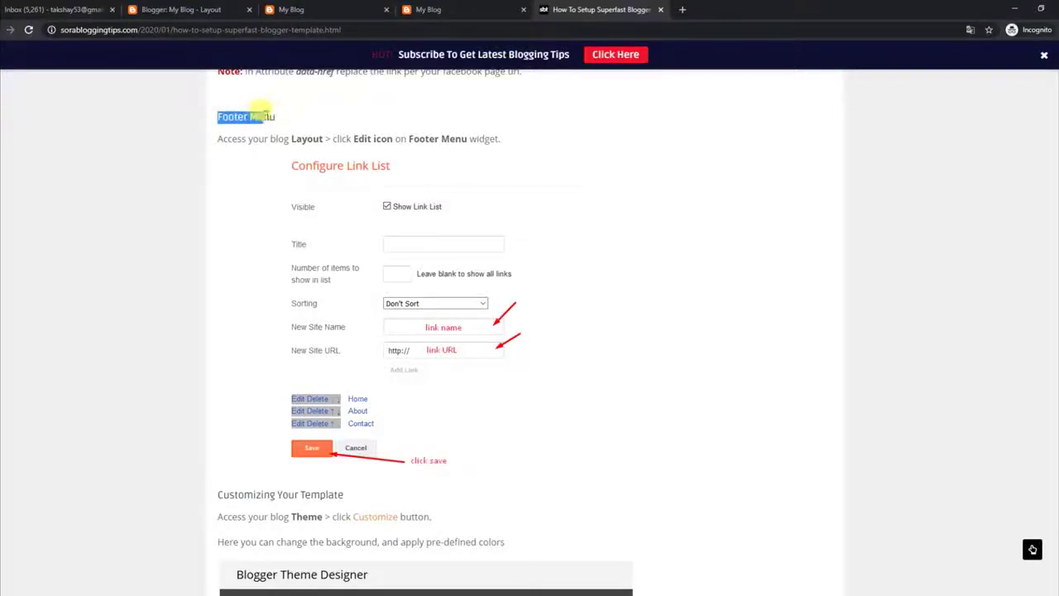
- Read the article's Footer Menu instructions and examine the menu links in the blog's footer
left_click_drag(219, 138, 502, 139)
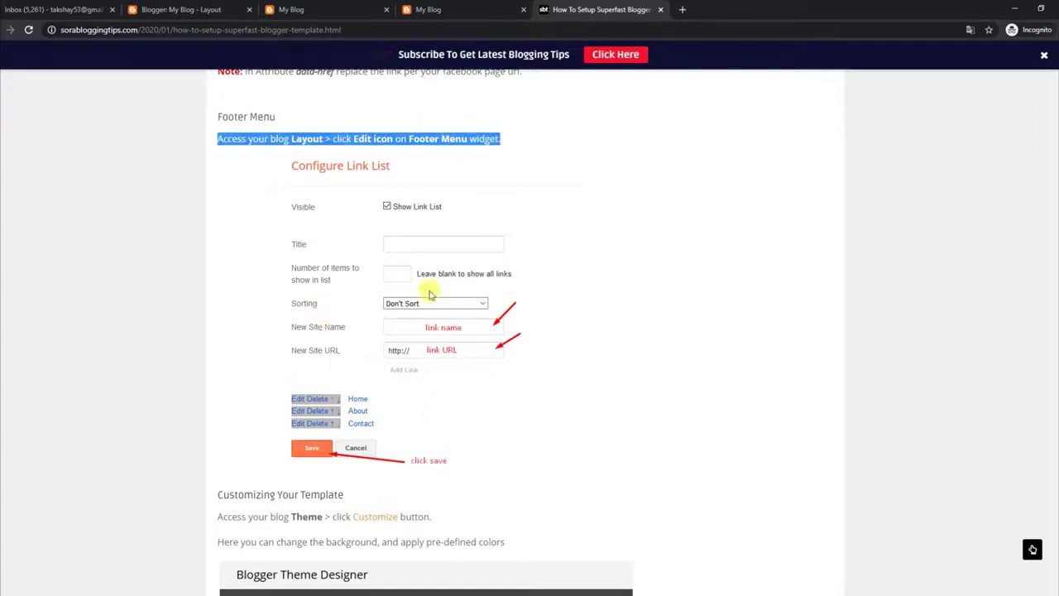
left_click(291, 9)
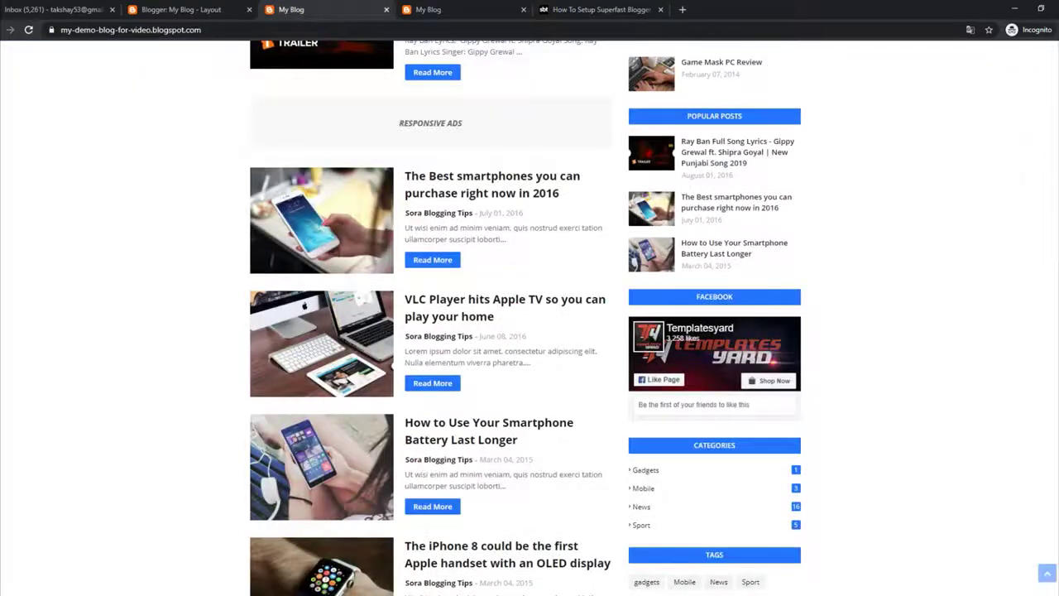
scroll(1056, 445, "down", 7)
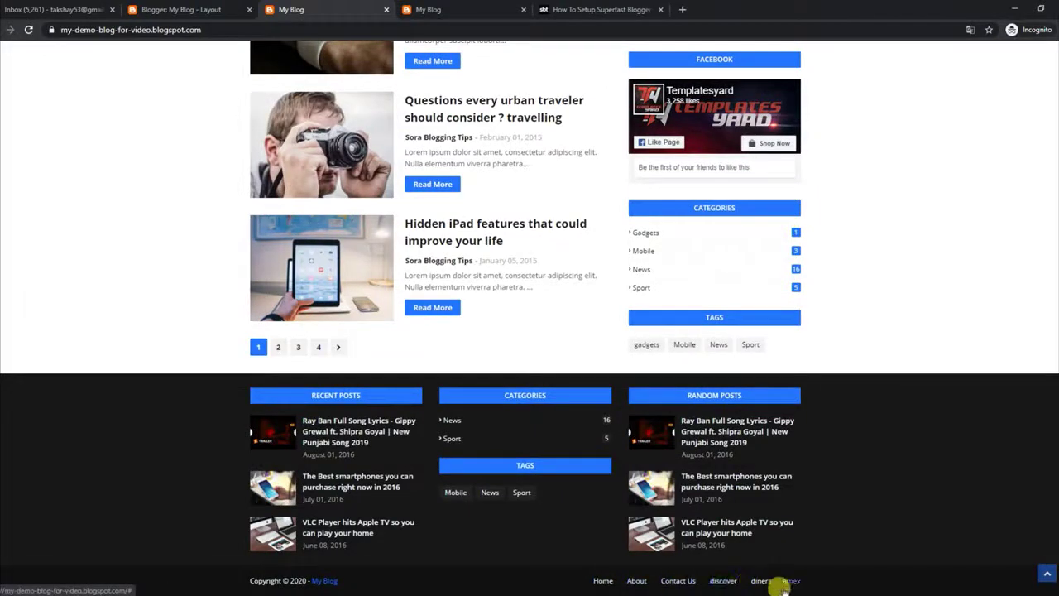
- Delete the Home link from the Menu Footer Widget, save the link list, and reload the blog to check its footer menu
left_click(189, 10)
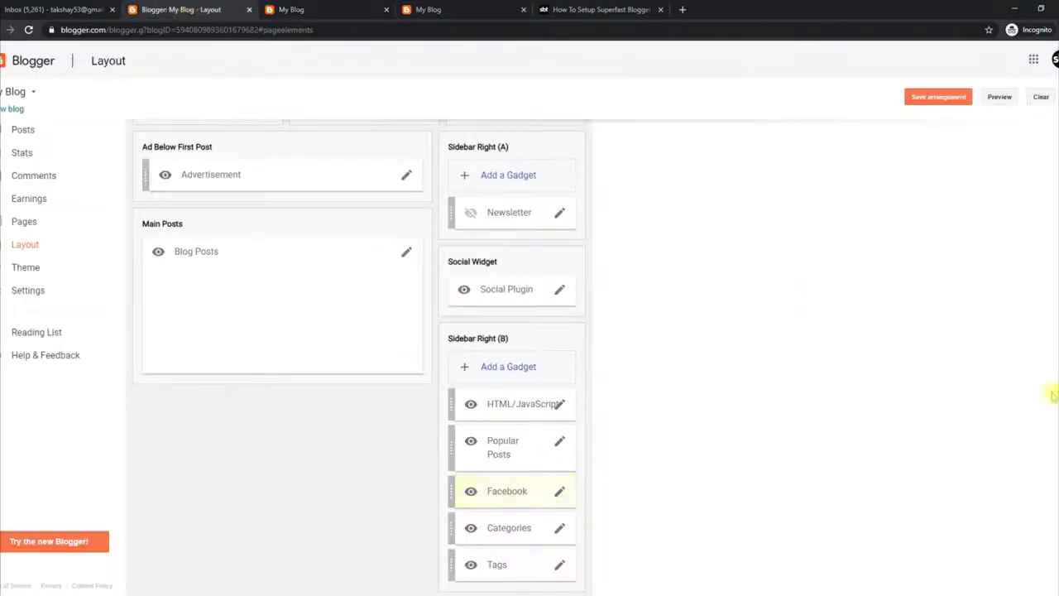
scroll(1054, 396, "down", 3)
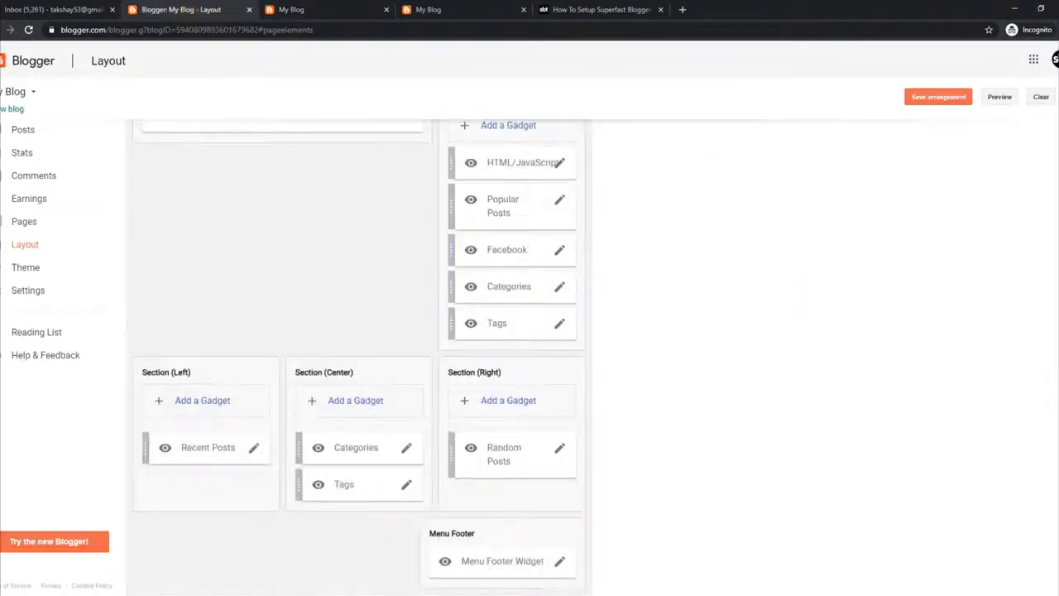
left_click(559, 564)
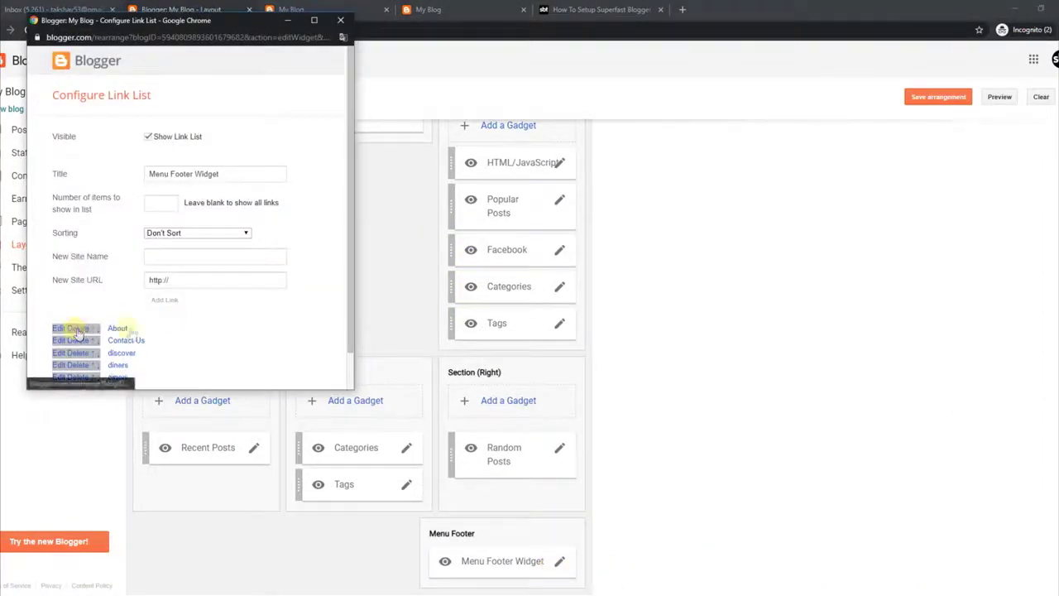
scroll(348, 288, "down", 1)
left_click(79, 364)
left_click(298, 9)
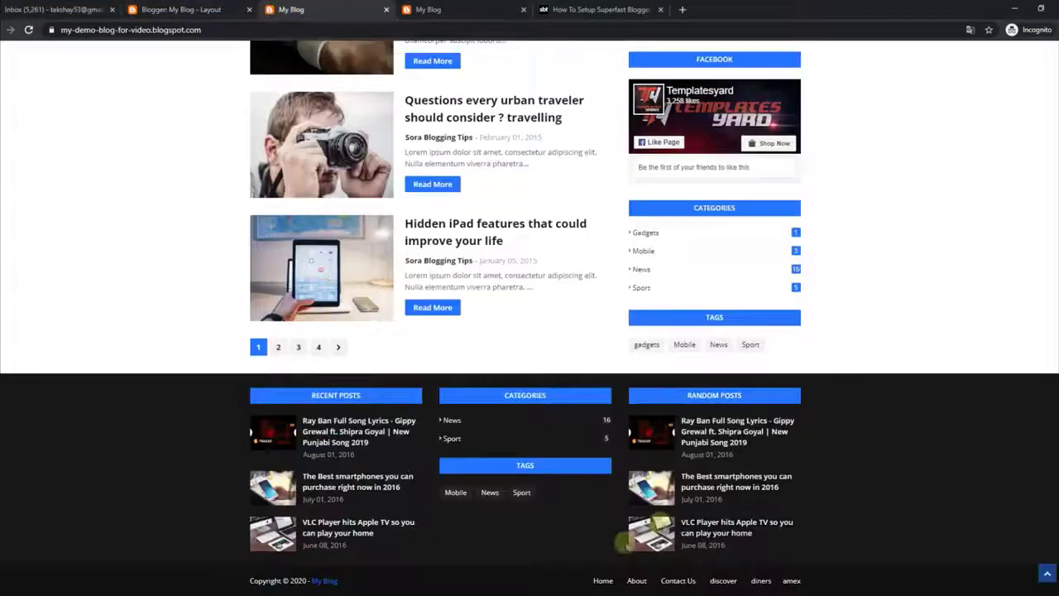
left_click(29, 30)
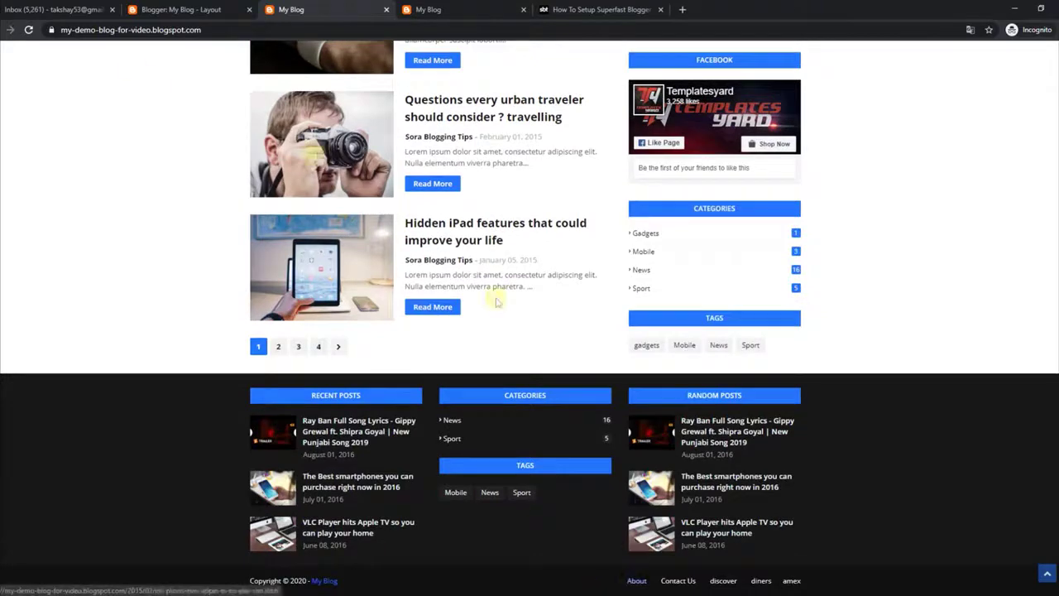
- Add a link named Home to the Menu Footer Widget in the blog layout and save the link list
left_click(174, 9)
left_click(560, 563)
left_click(167, 257)
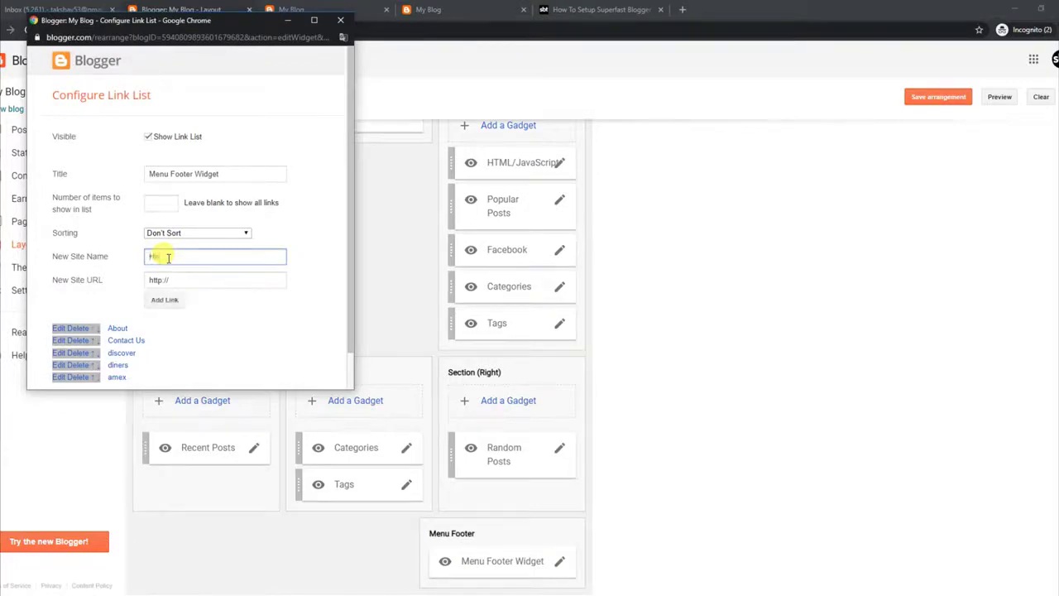
left_click(165, 301)
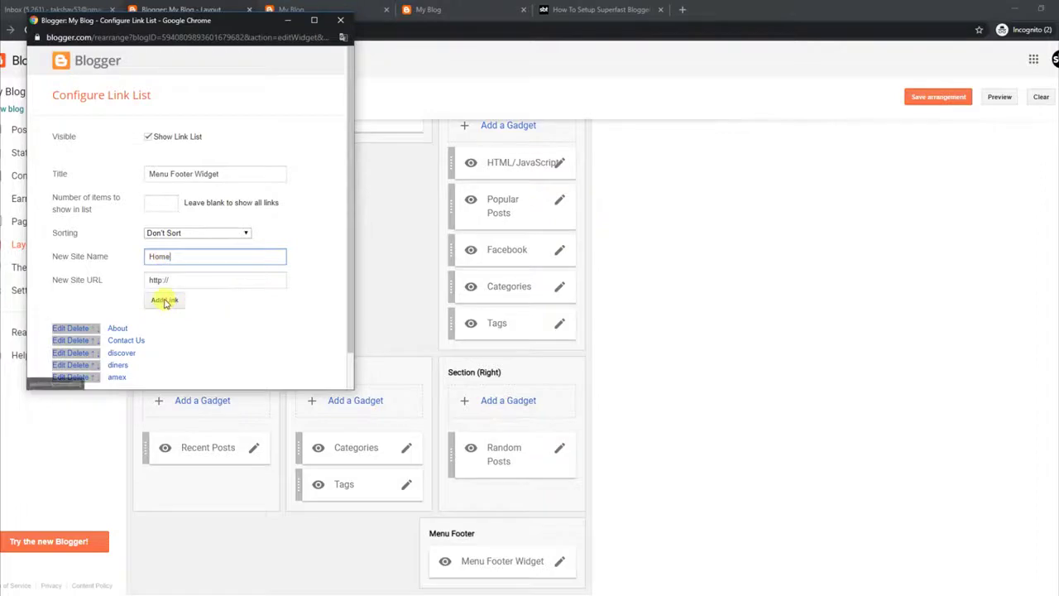
scroll(350, 293, "down", 1)
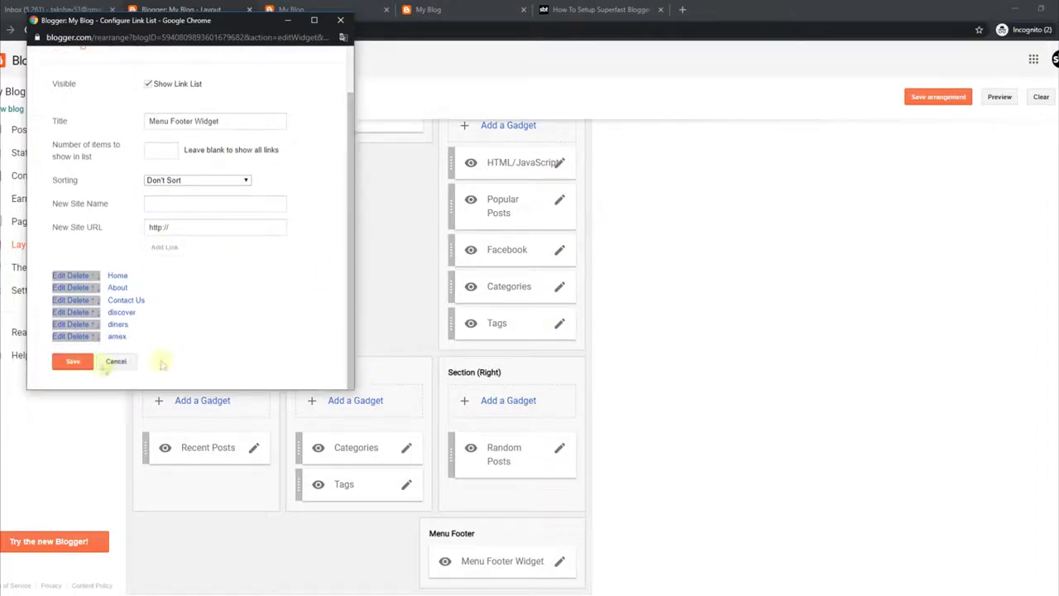
left_click(68, 360)
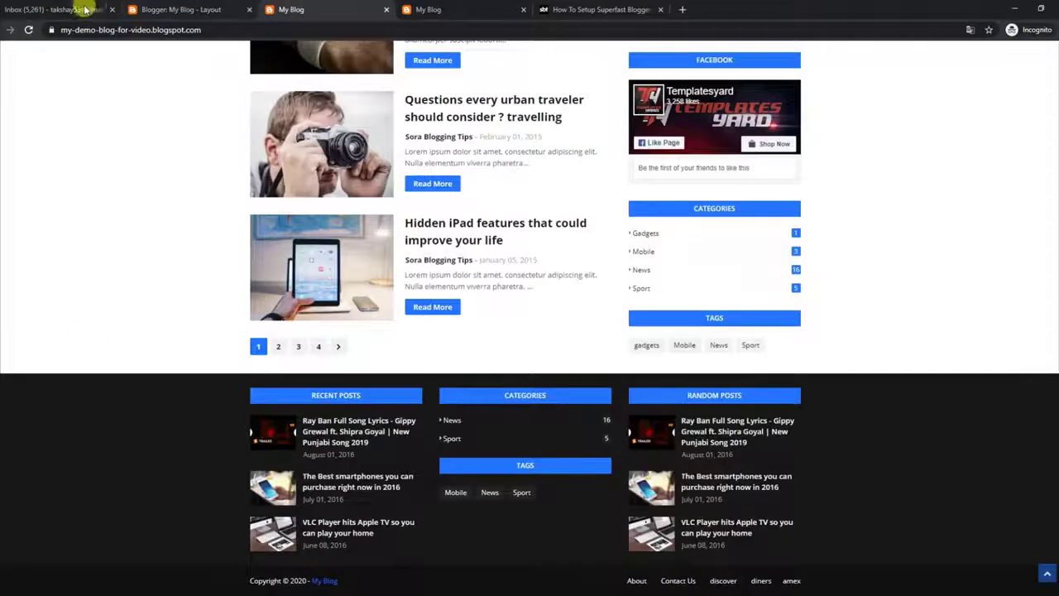
- Reload the blog's home page and check the menu links in its footer
left_click(28, 30)
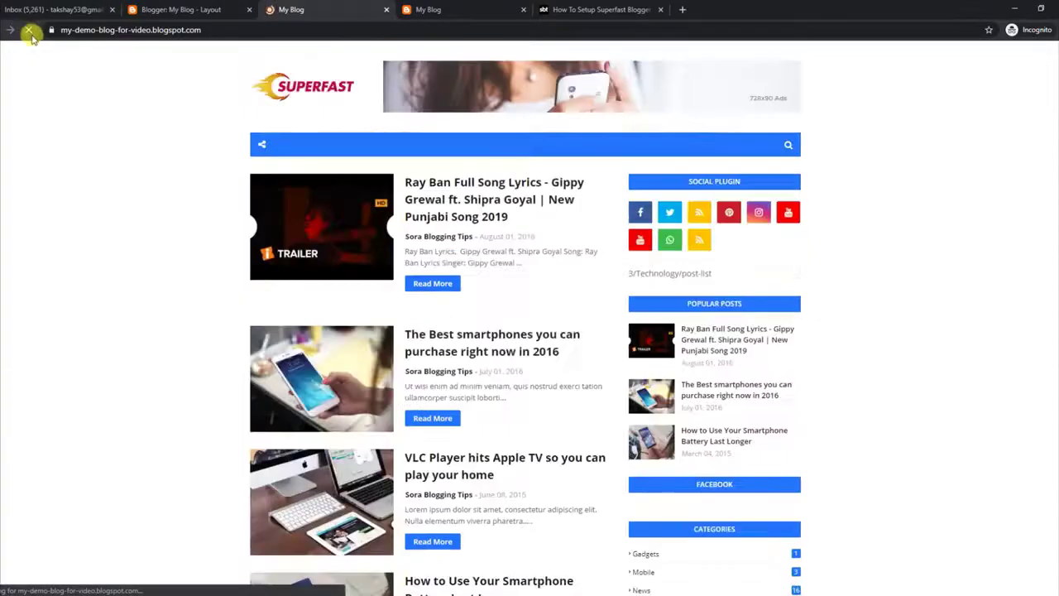
scroll(602, 584, "down", 10)
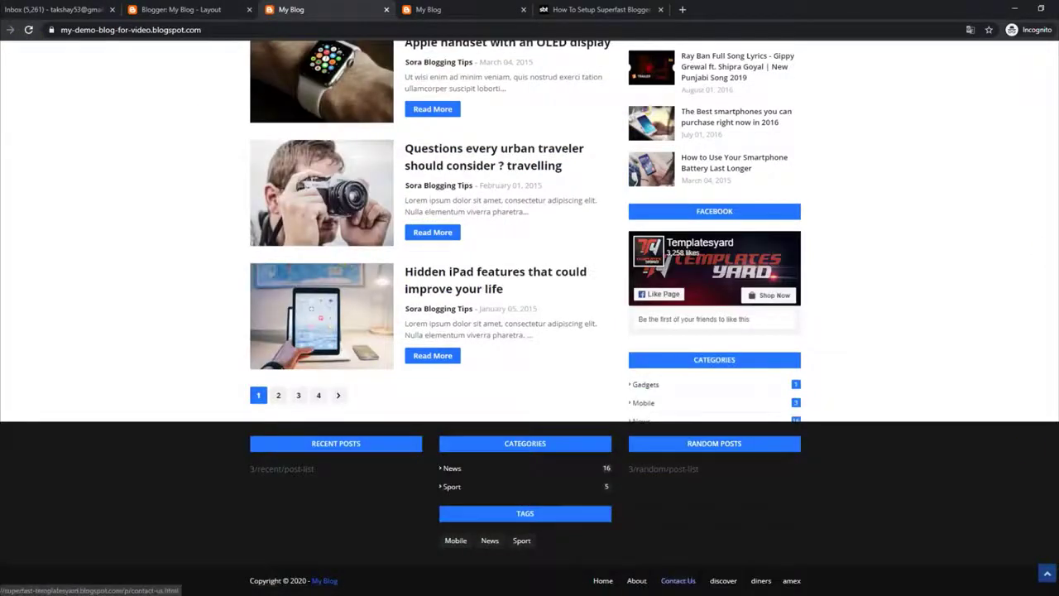
scroll(602, 584, "down", 1)
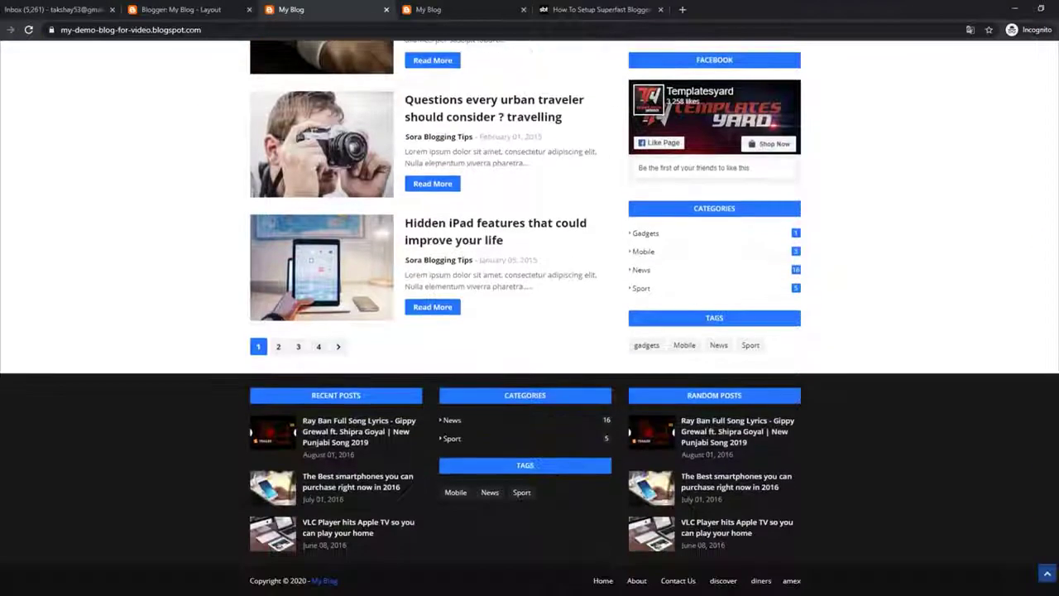
scroll(971, 164, "up", 10)
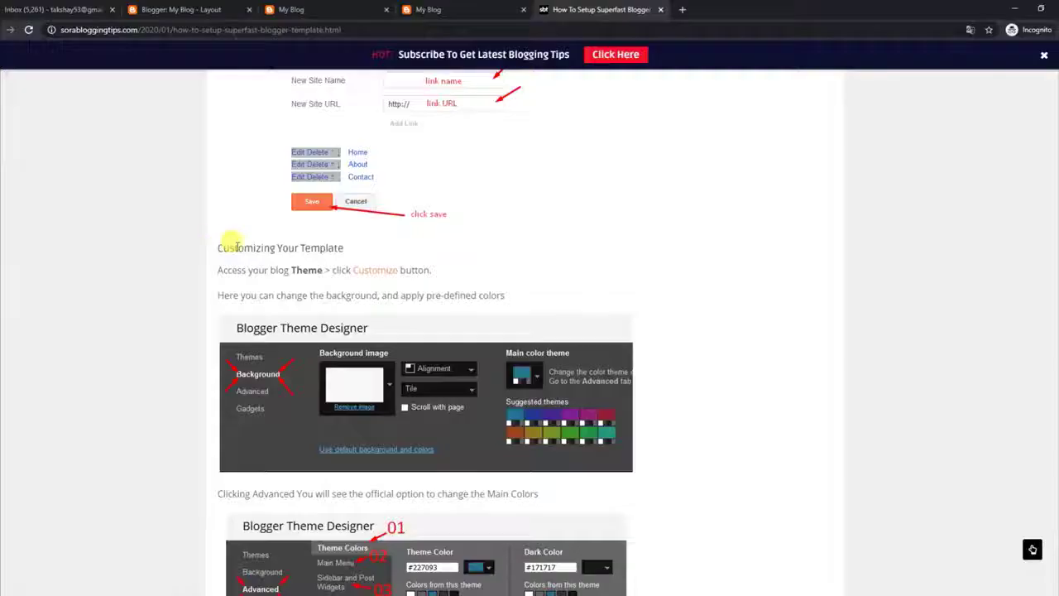
- Read the article's Customizing Your Template instructions on accessing the theme customizer and changing the background and pre-defined colors
left_click_drag(219, 248, 341, 246)
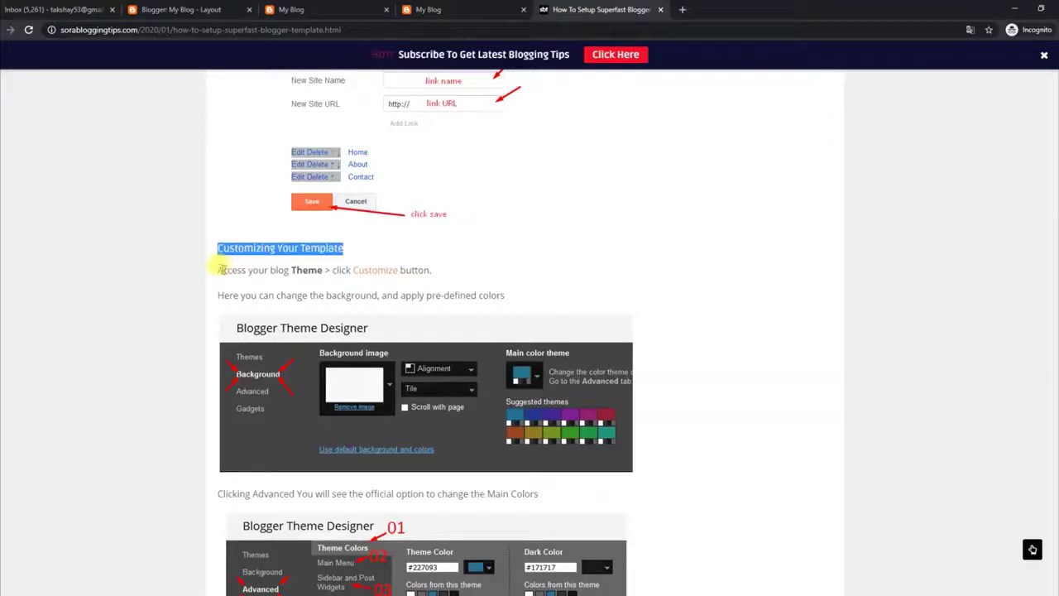
left_click_drag(220, 269, 441, 273)
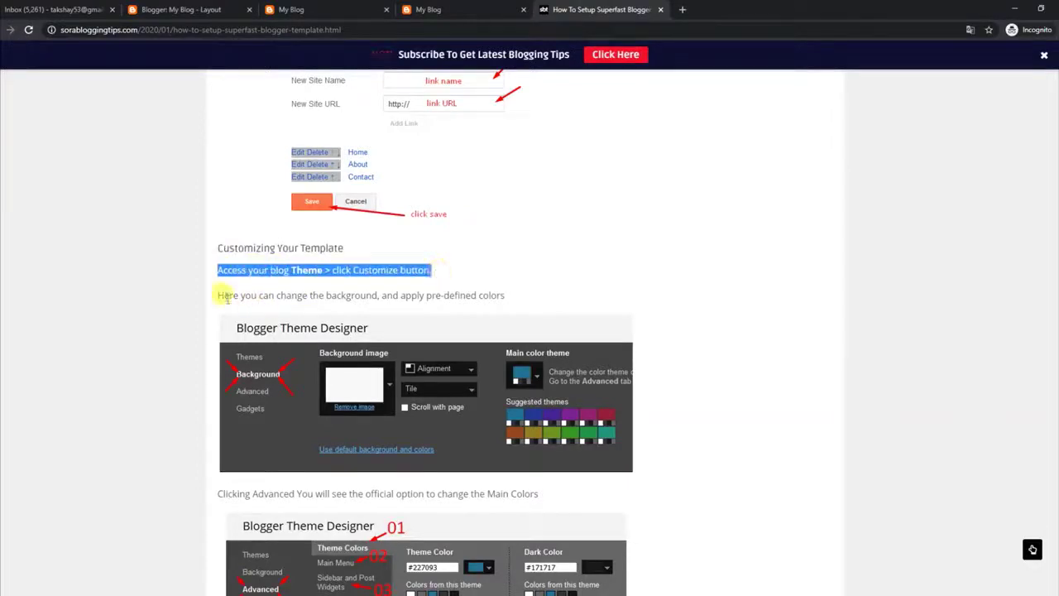
left_click_drag(221, 294, 506, 298)
- Open the blog's theme customizer in Blogger and display its background and main color theme options
left_click(236, 7)
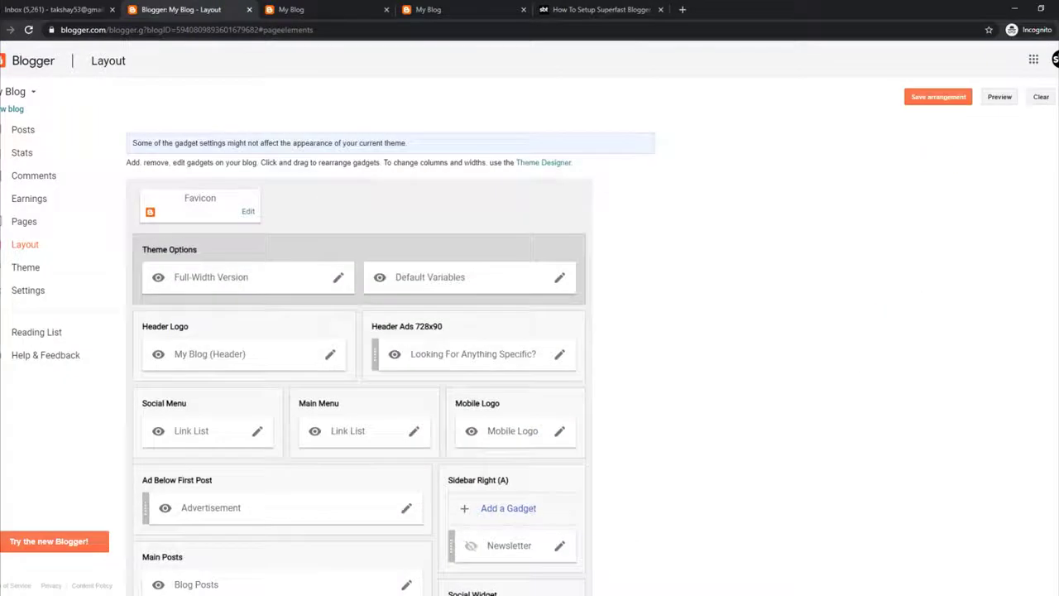
left_click(16, 268)
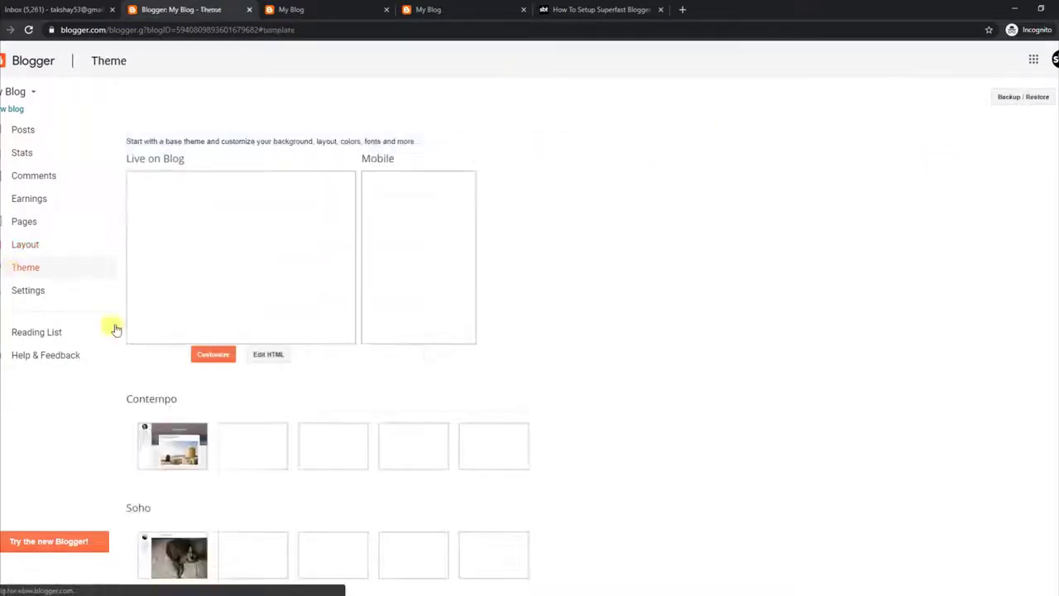
left_click(212, 357)
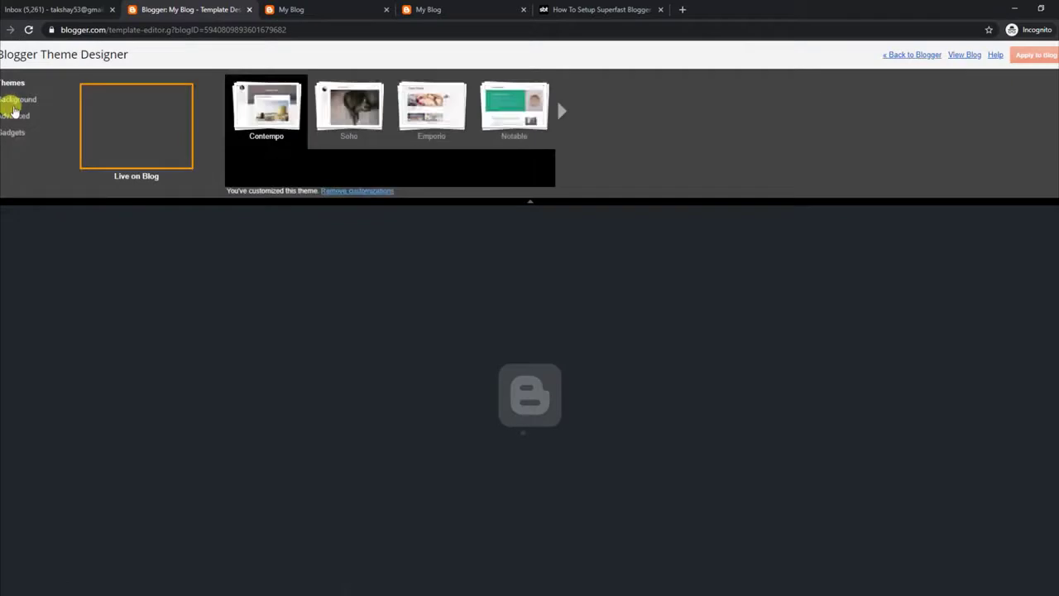
left_click(15, 102)
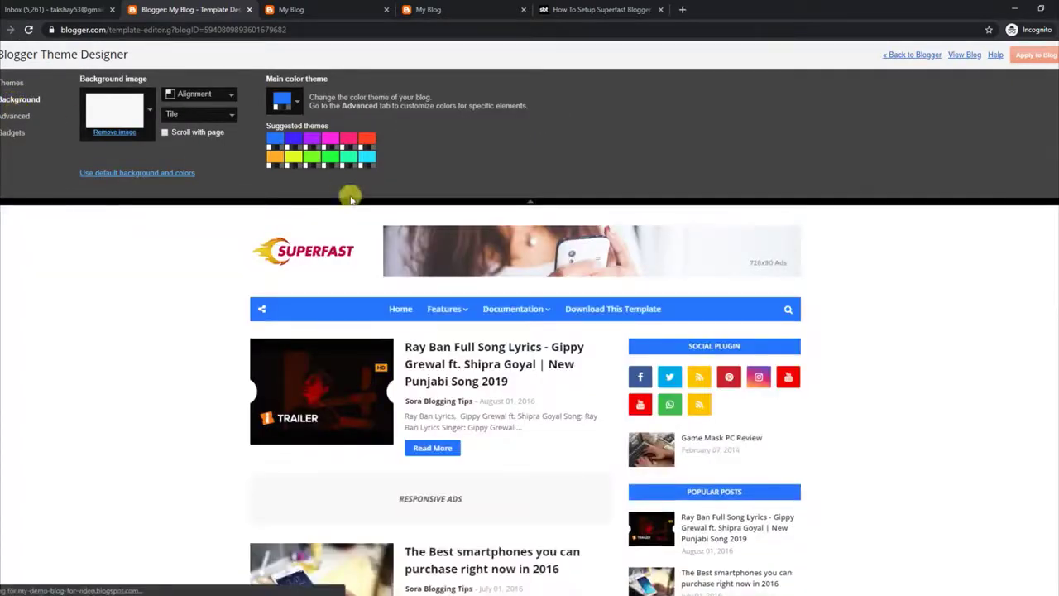
- Try the green suggested color theme, switch to the orange-red one, and examine the colors down the blog preview
left_click(331, 163)
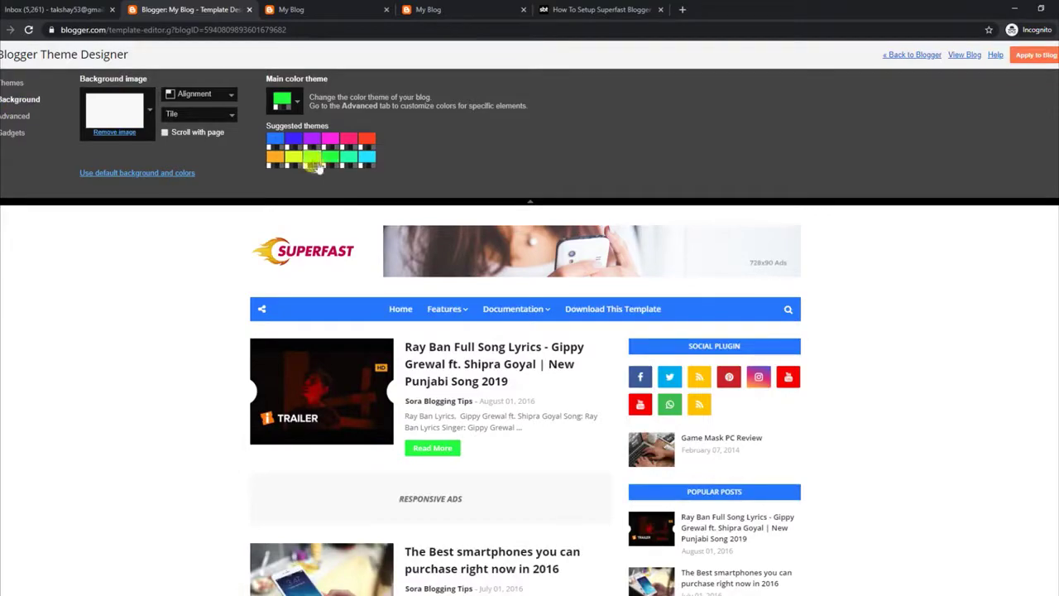
left_click(367, 139)
scroll(1046, 241, "down", 8)
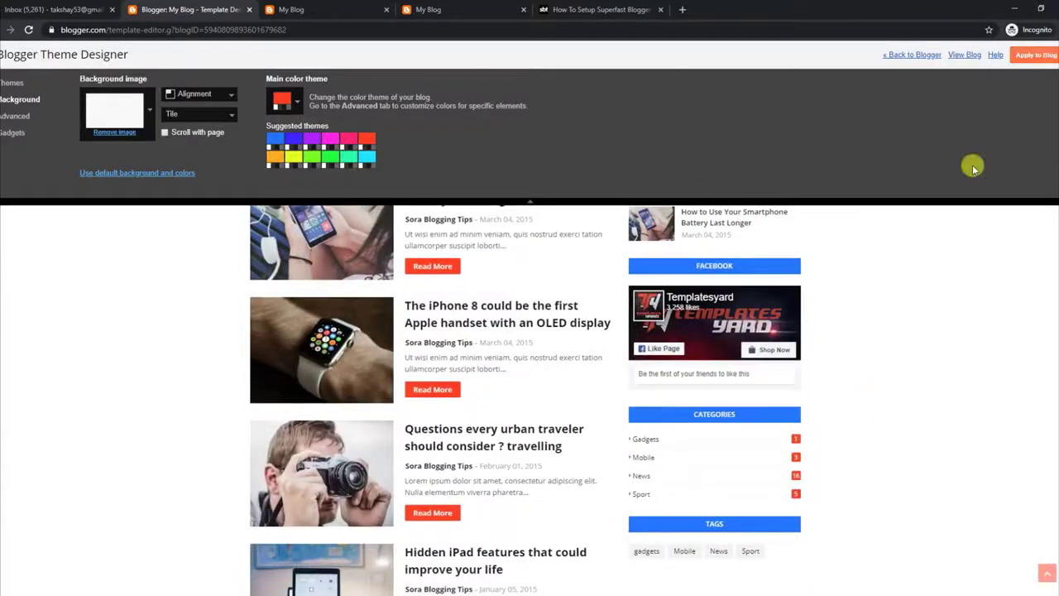
scroll(757, 232, "down", 1)
scroll(985, 255, "down", 2)
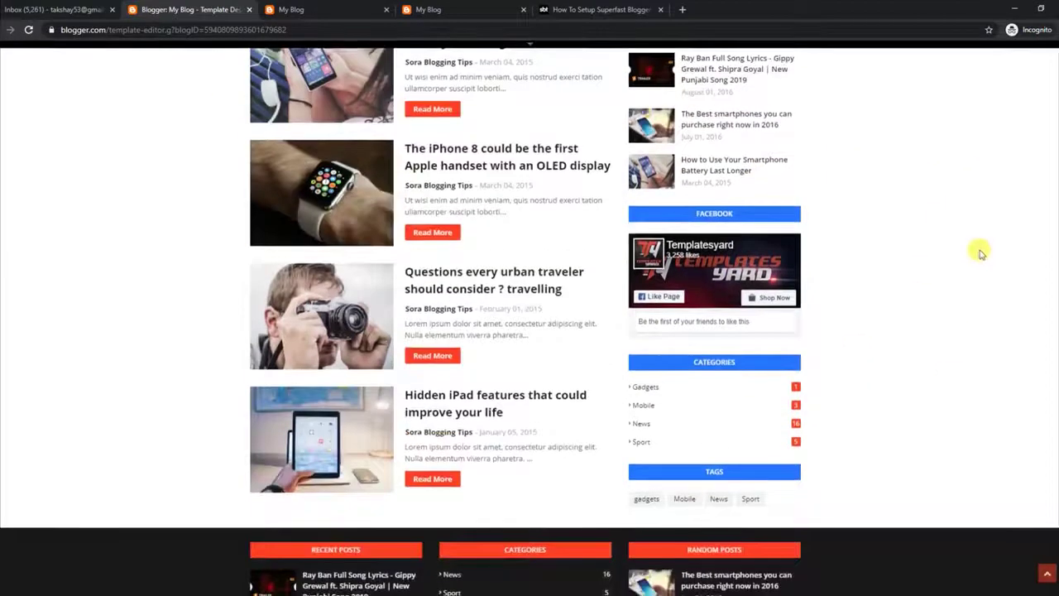